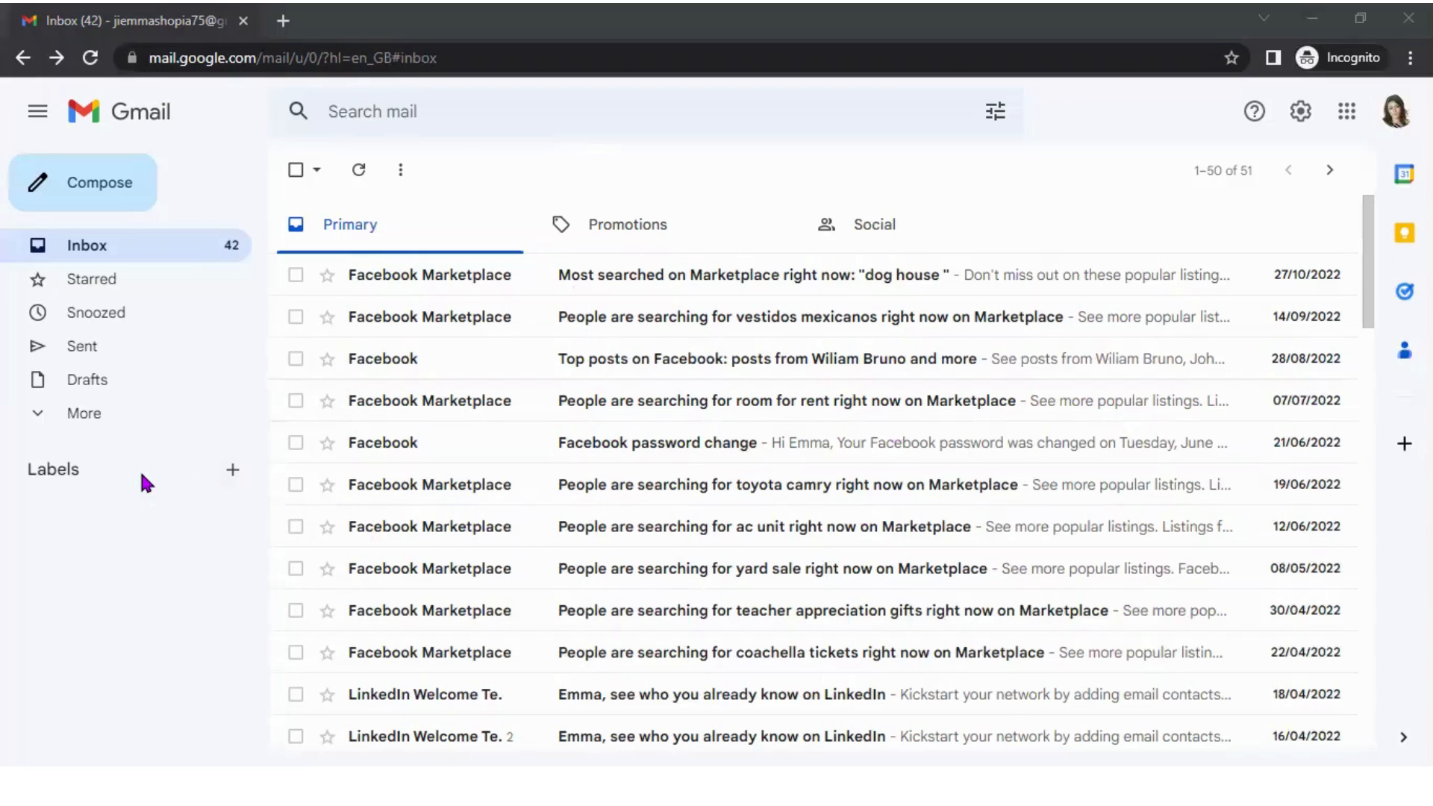
Create a new top-level label named with the first person's first name
{"action": "left_click", "coordinate": [233, 472]}
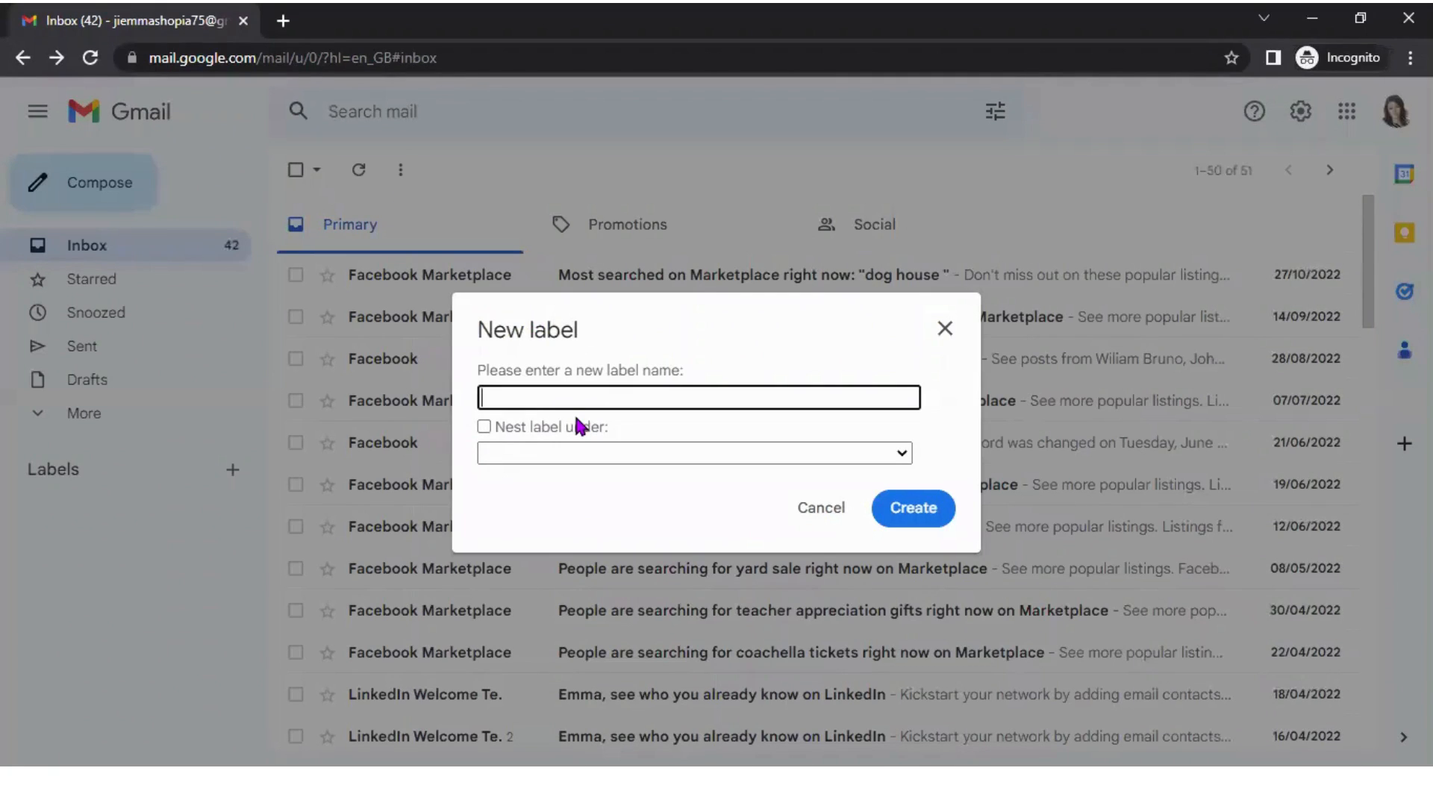
{"action": "type", "text": "David"}
{"action": "left_click", "coordinate": [913, 508]}
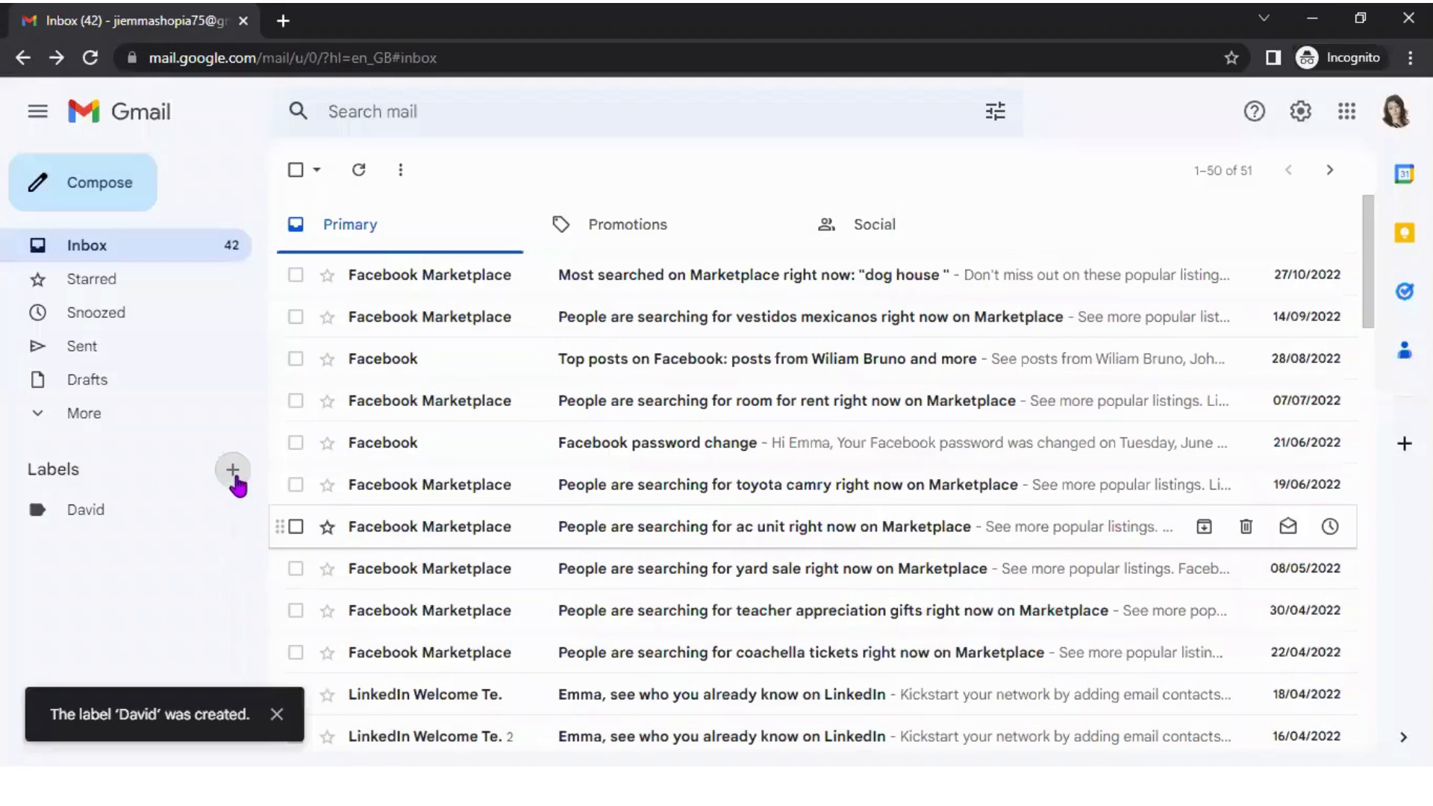
Create a second top-level label named after another person, correcting the spelling before saving it
{"action": "left_click", "coordinate": [234, 473]}
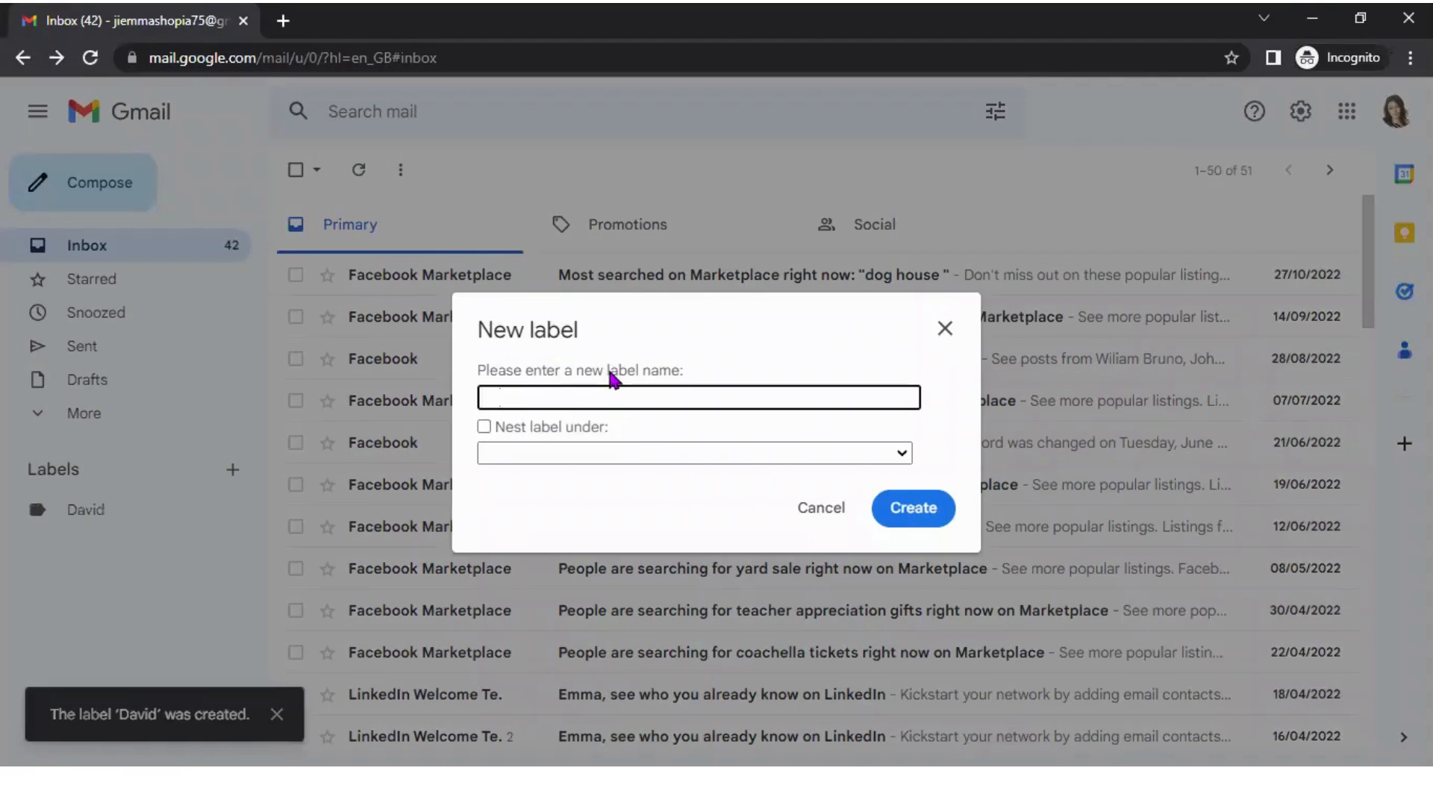
{"action": "type", "text": "Williman"}
{"action": "key", "text": "BackSpace"}
{"action": "key", "text": "BackSpace"}
{"action": "key", "text": "BackSpace"}
{"action": "key", "text": "BackSpace"}
{"action": "type", "text": "iams"}
{"action": "left_click", "coordinate": [909, 509]}
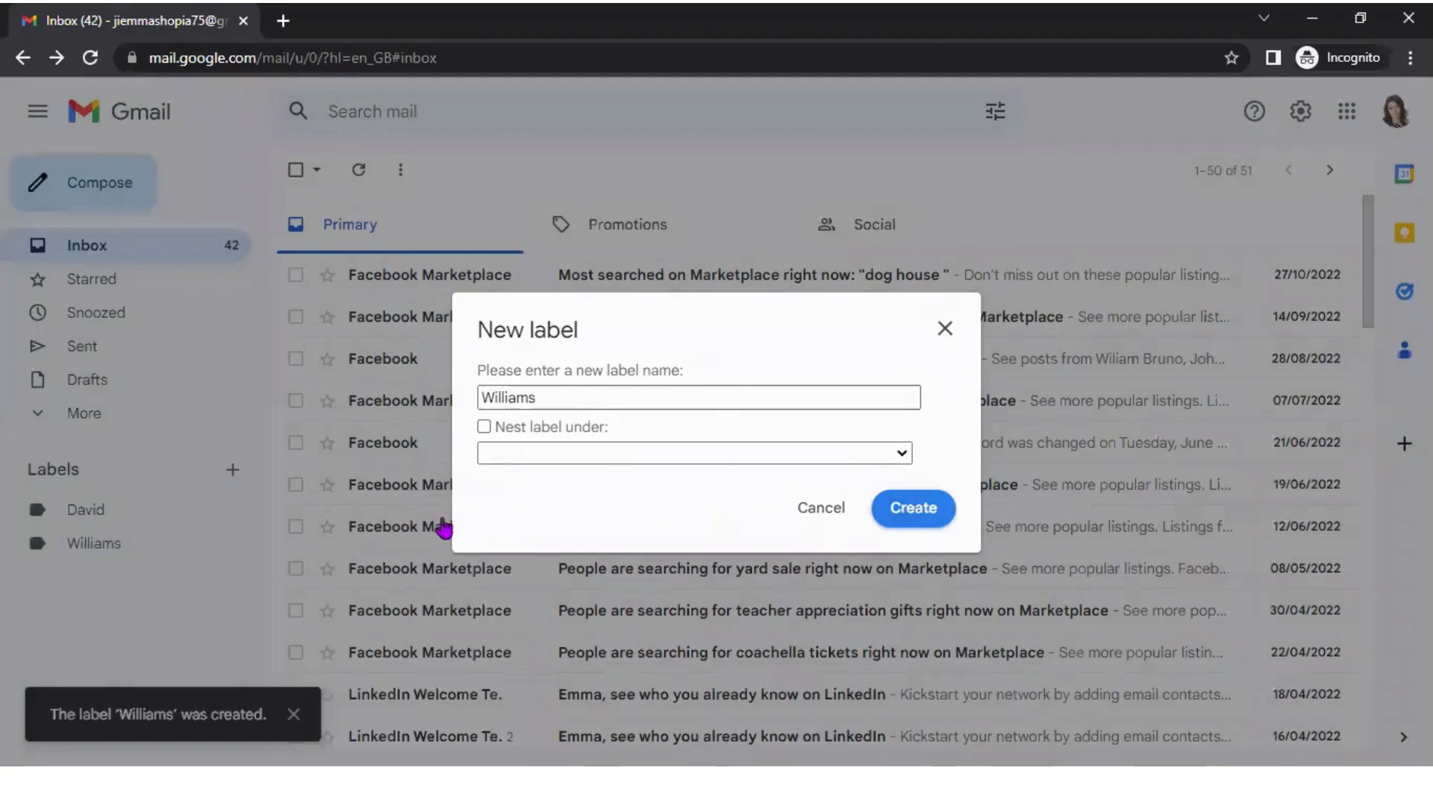
Create a third top-level label named with one more person's first name
{"action": "left_click", "coordinate": [232, 470]}
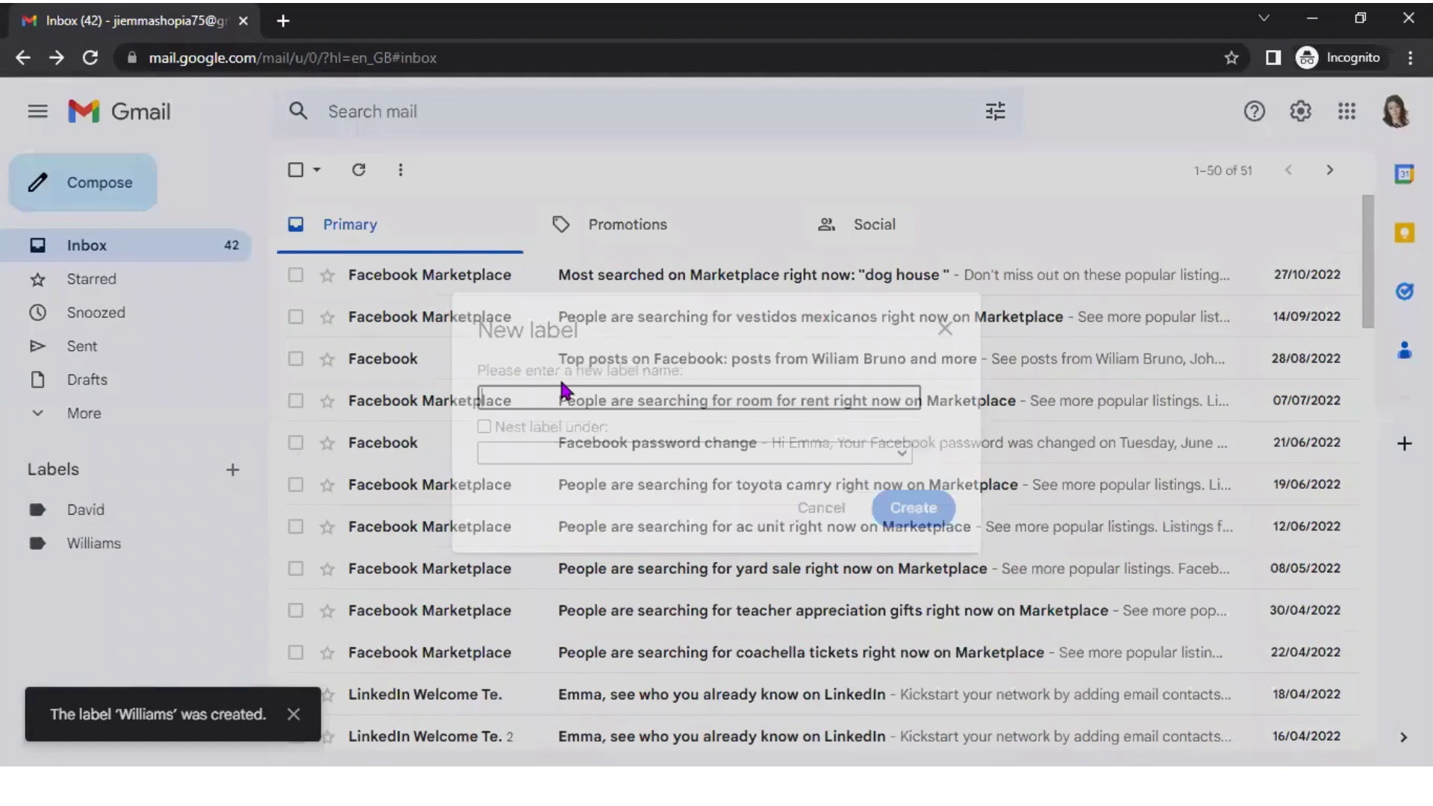
{"action": "type", "text": "Jamee"}
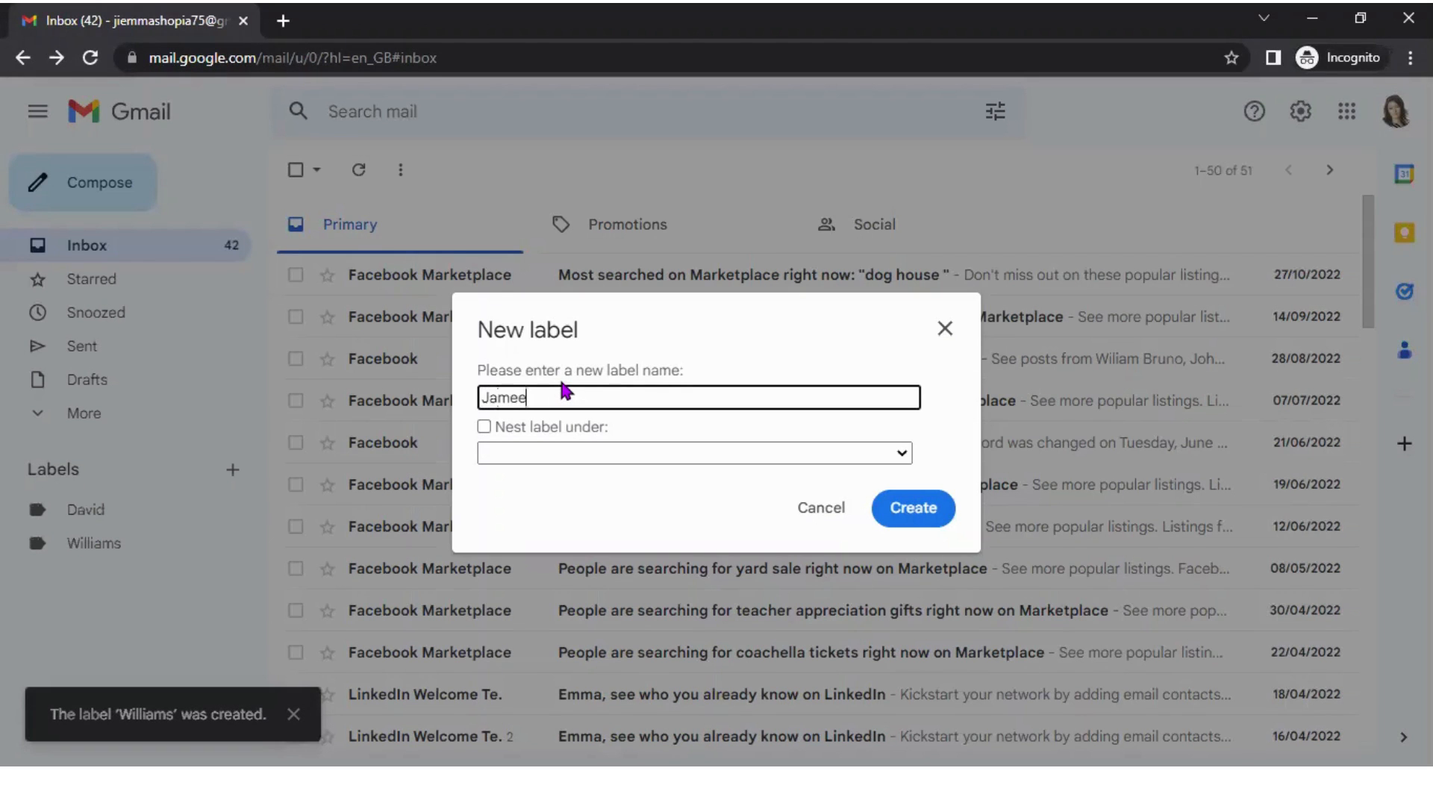
{"action": "key", "text": "BackSpace"}
{"action": "type", "text": "s"}
{"action": "key", "text": "Return"}
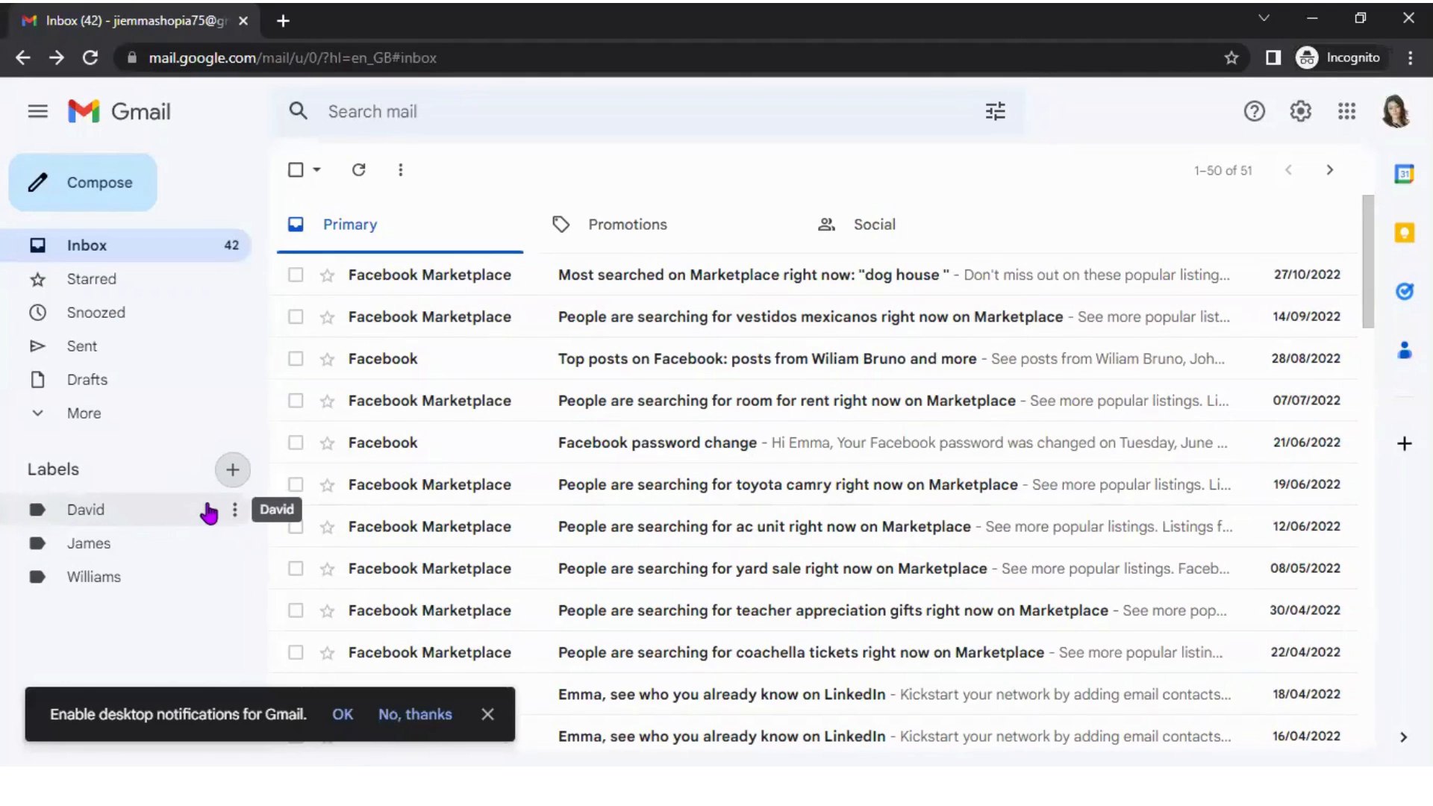
Create a label named Contracts nested under the first person's label
{"action": "left_click", "coordinate": [232, 470]}
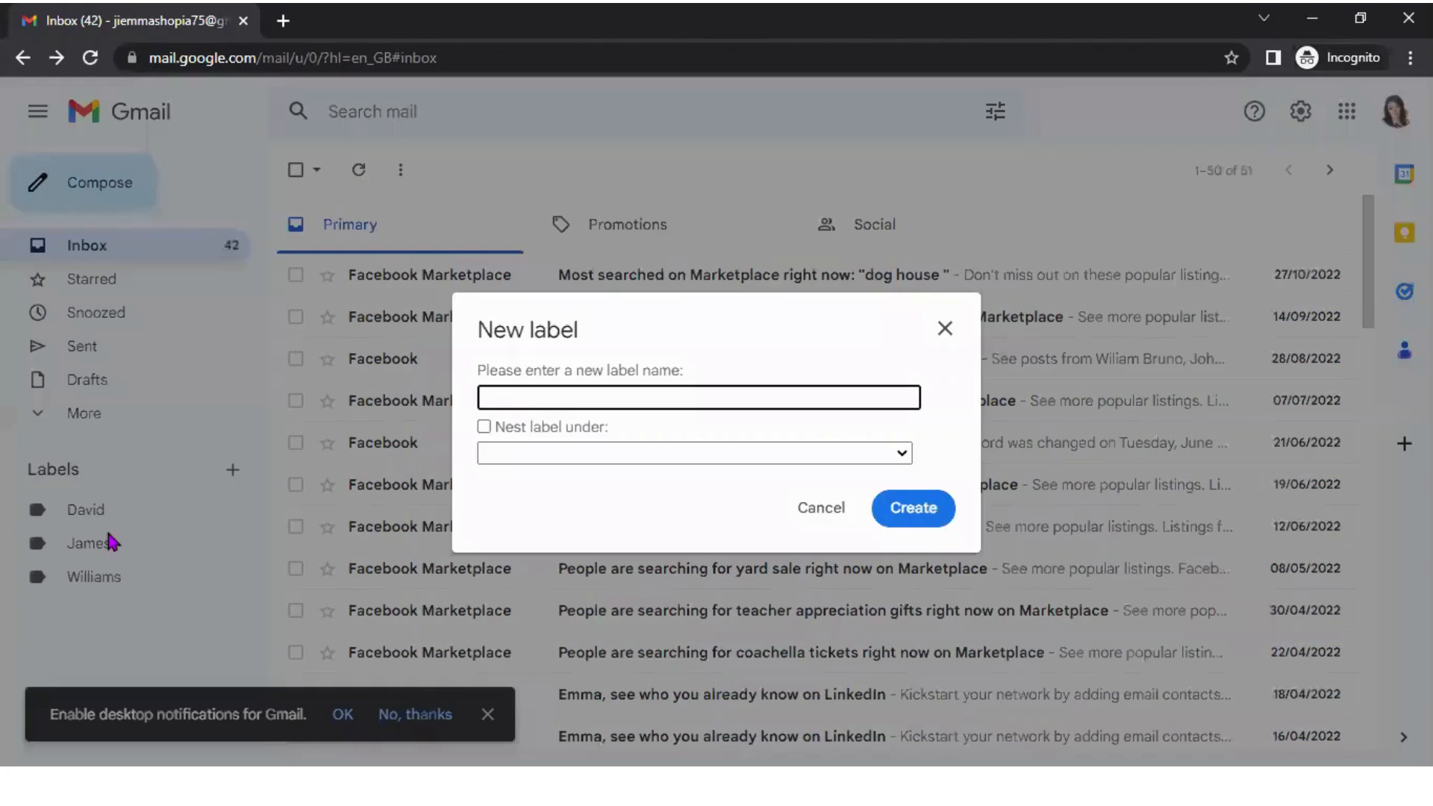
{"action": "left_click", "coordinate": [945, 328]}
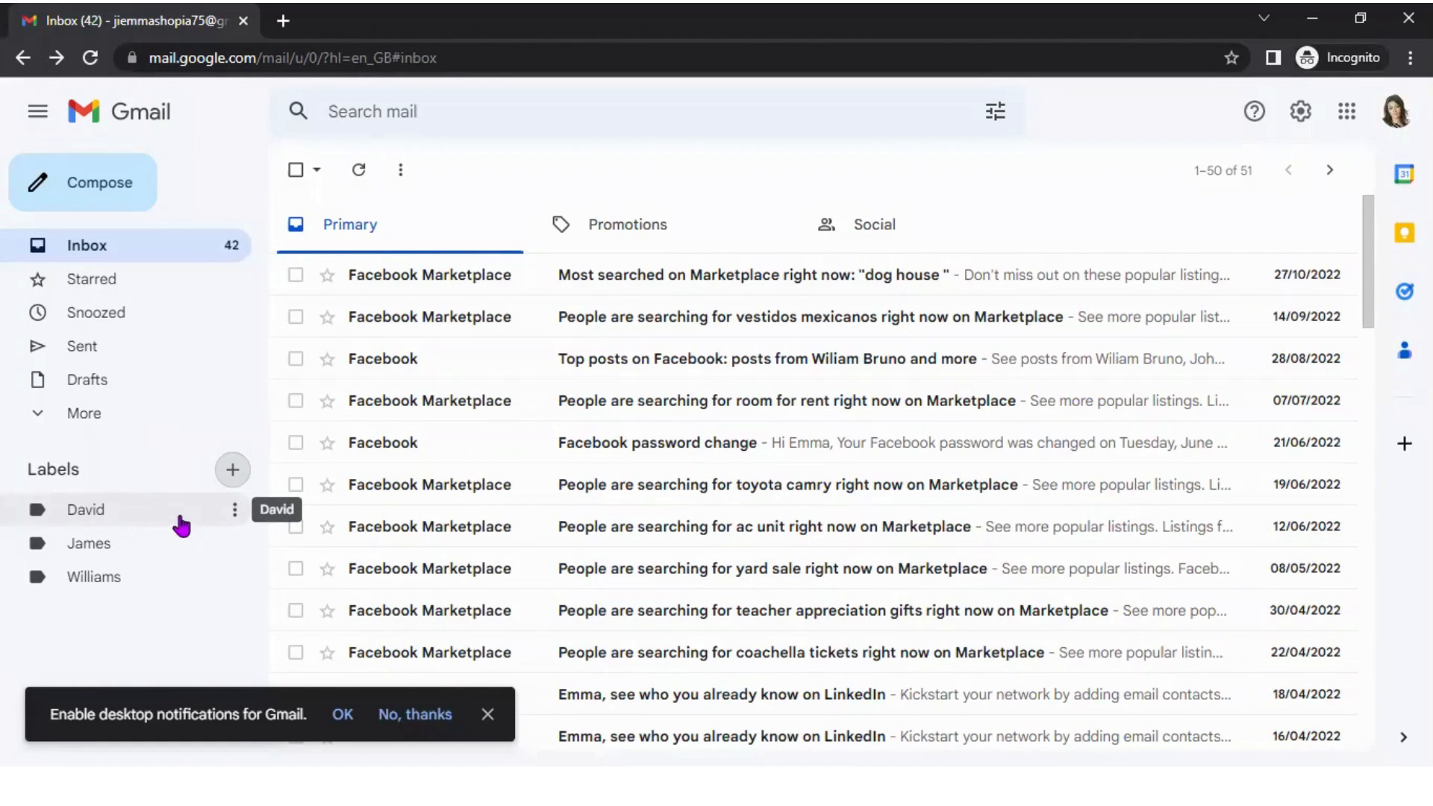
{"action": "left_click", "coordinate": [233, 470]}
{"action": "type", "text": "Contracts"}
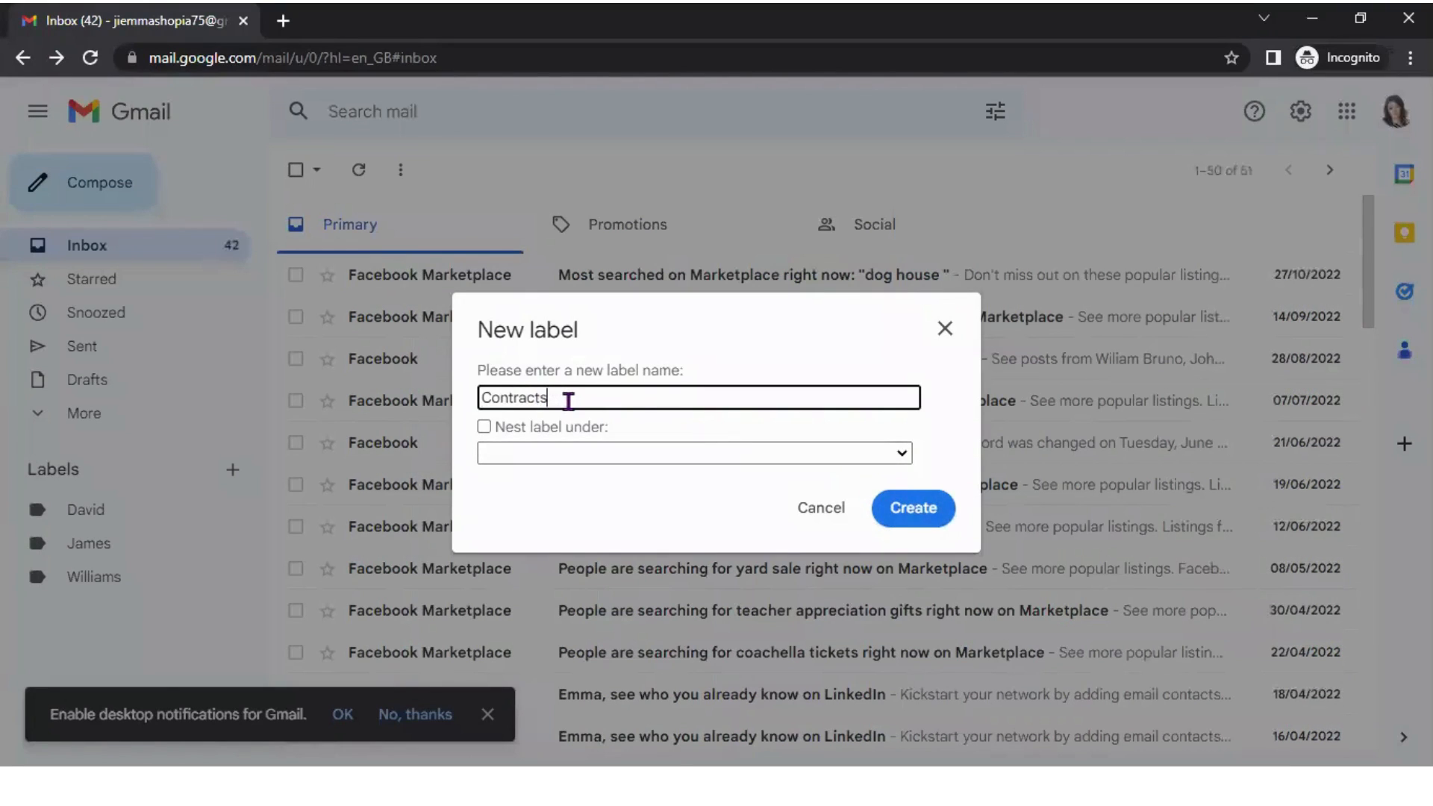
{"action": "left_click", "coordinate": [585, 452]}
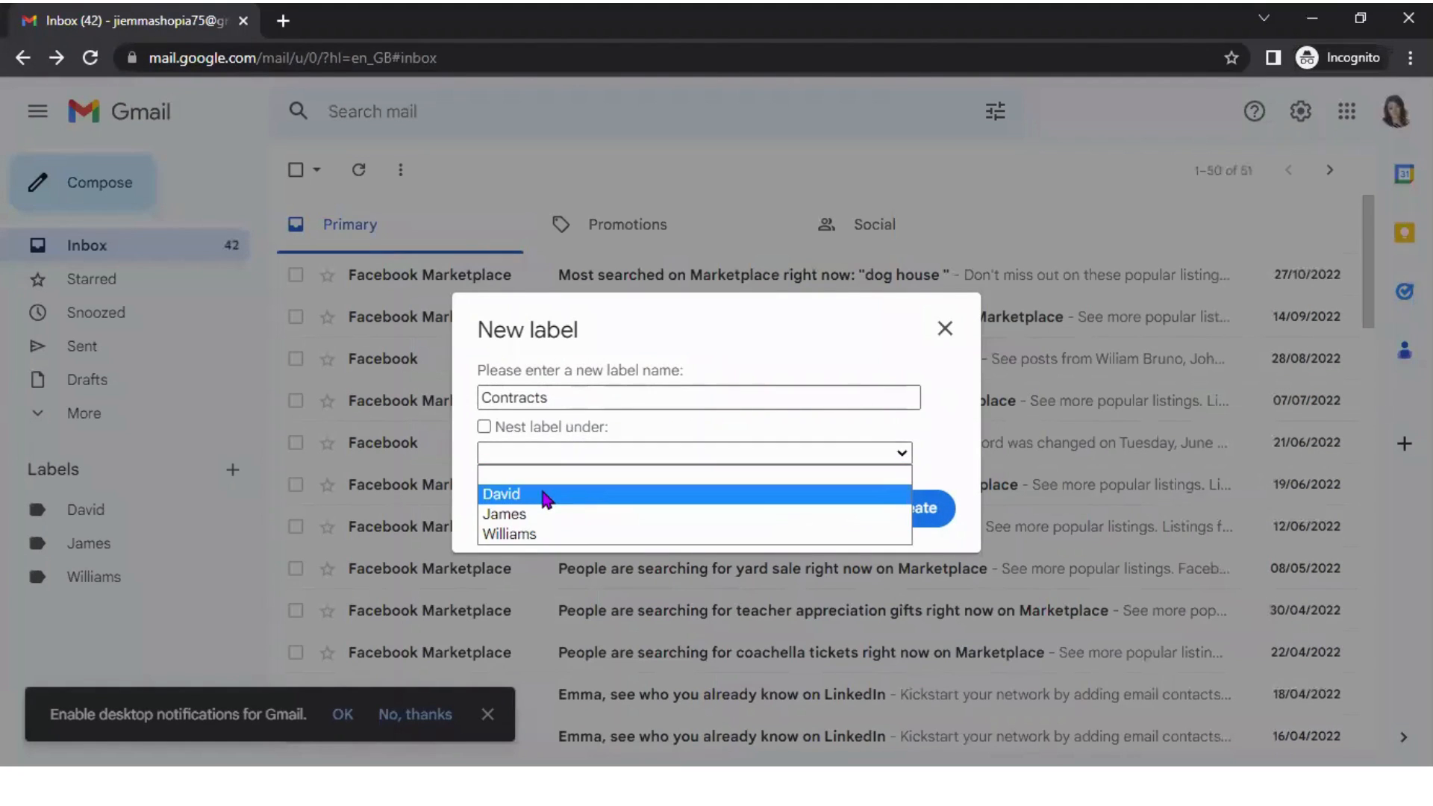
{"action": "left_click", "coordinate": [545, 495]}
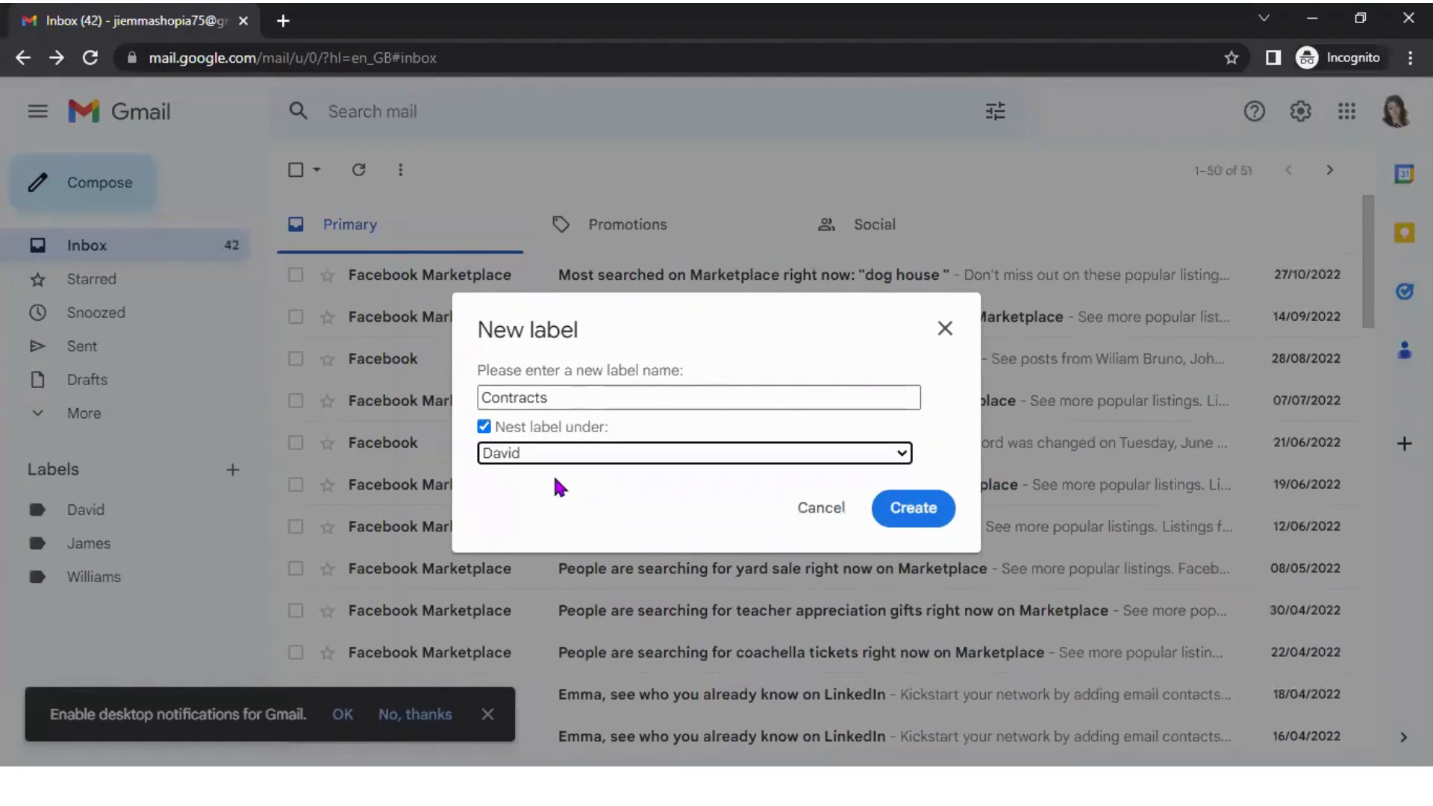
{"action": "left_click", "coordinate": [923, 516]}
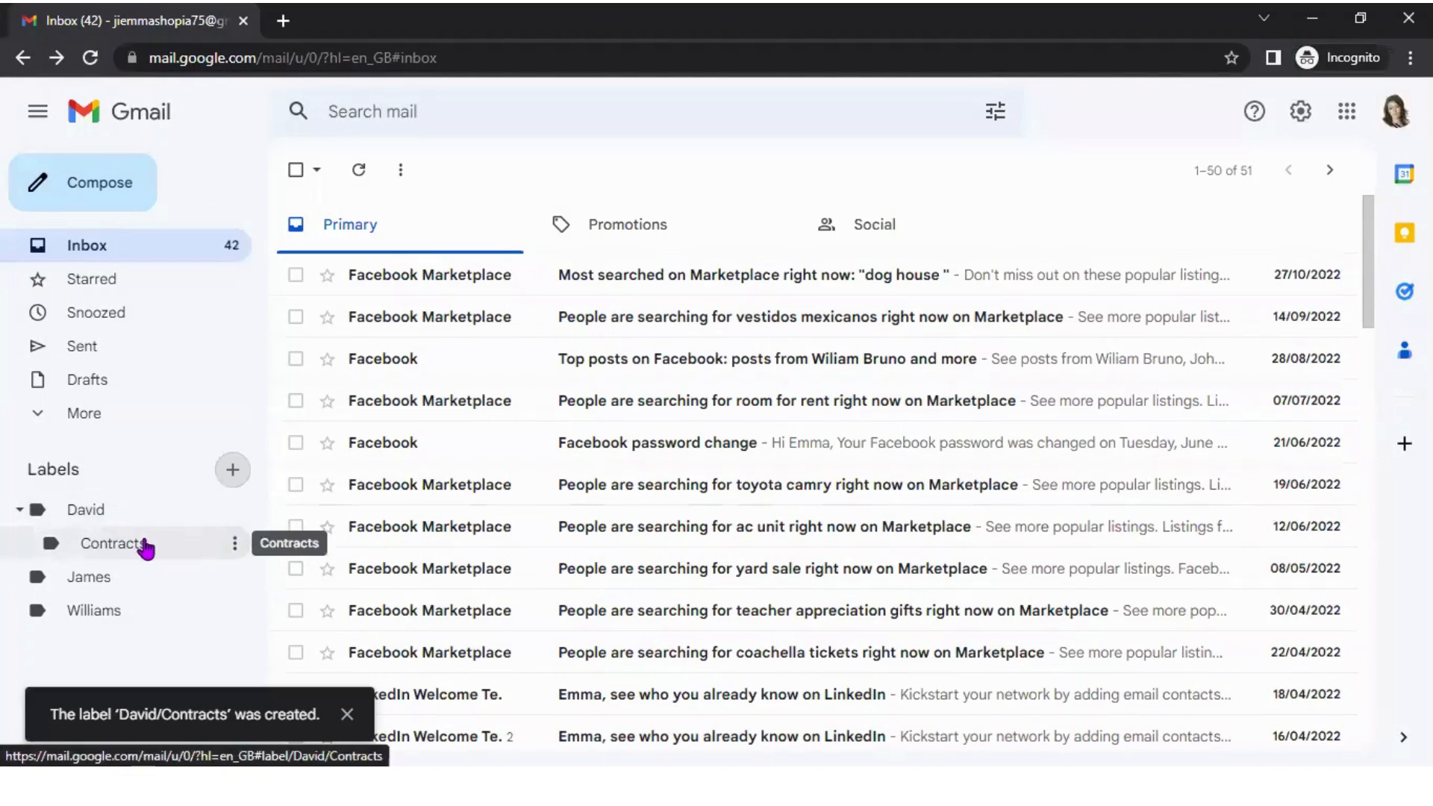
Create a label named DocSign nested under the same parent label as Contracts
{"action": "left_click", "coordinate": [233, 470]}
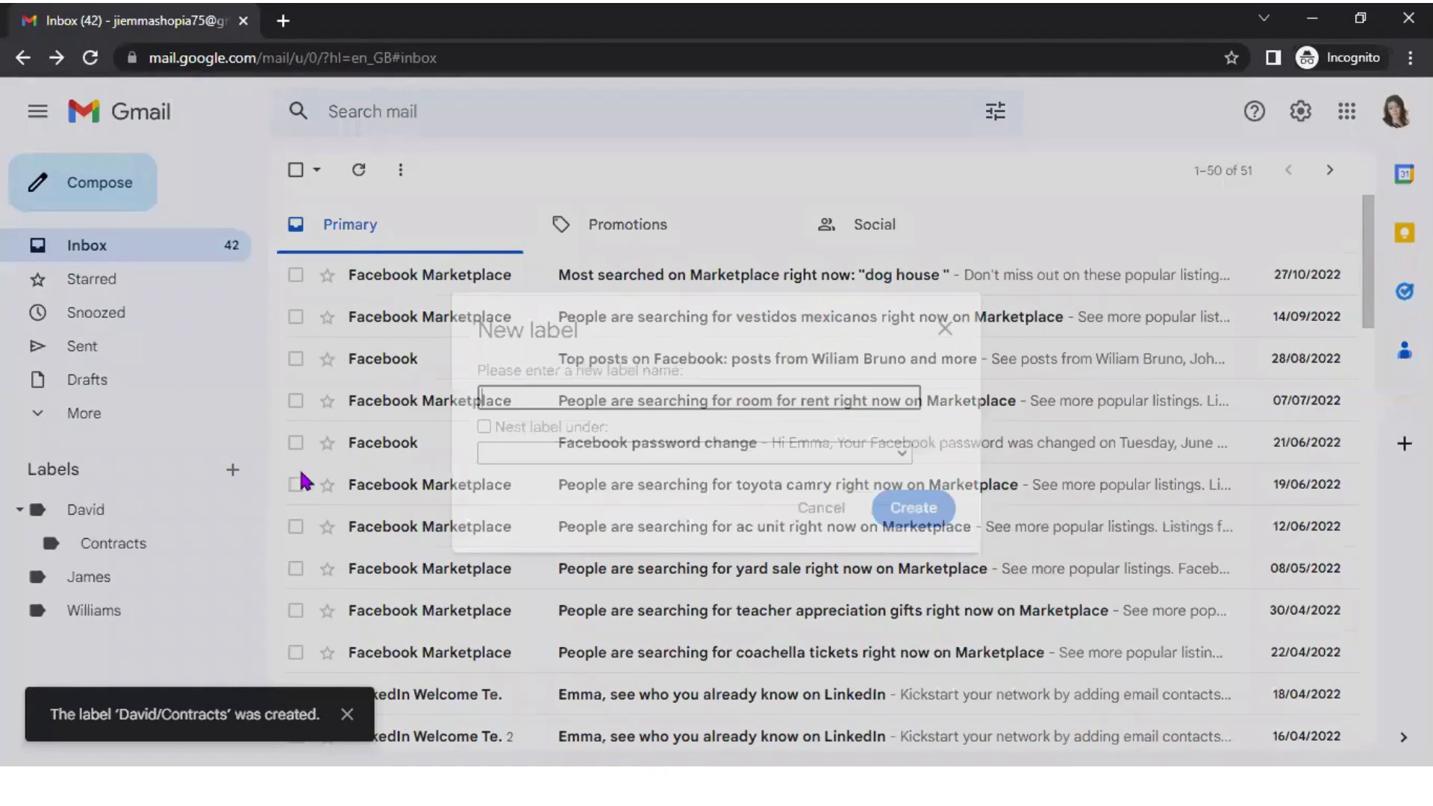
{"action": "type", "text": "D"}
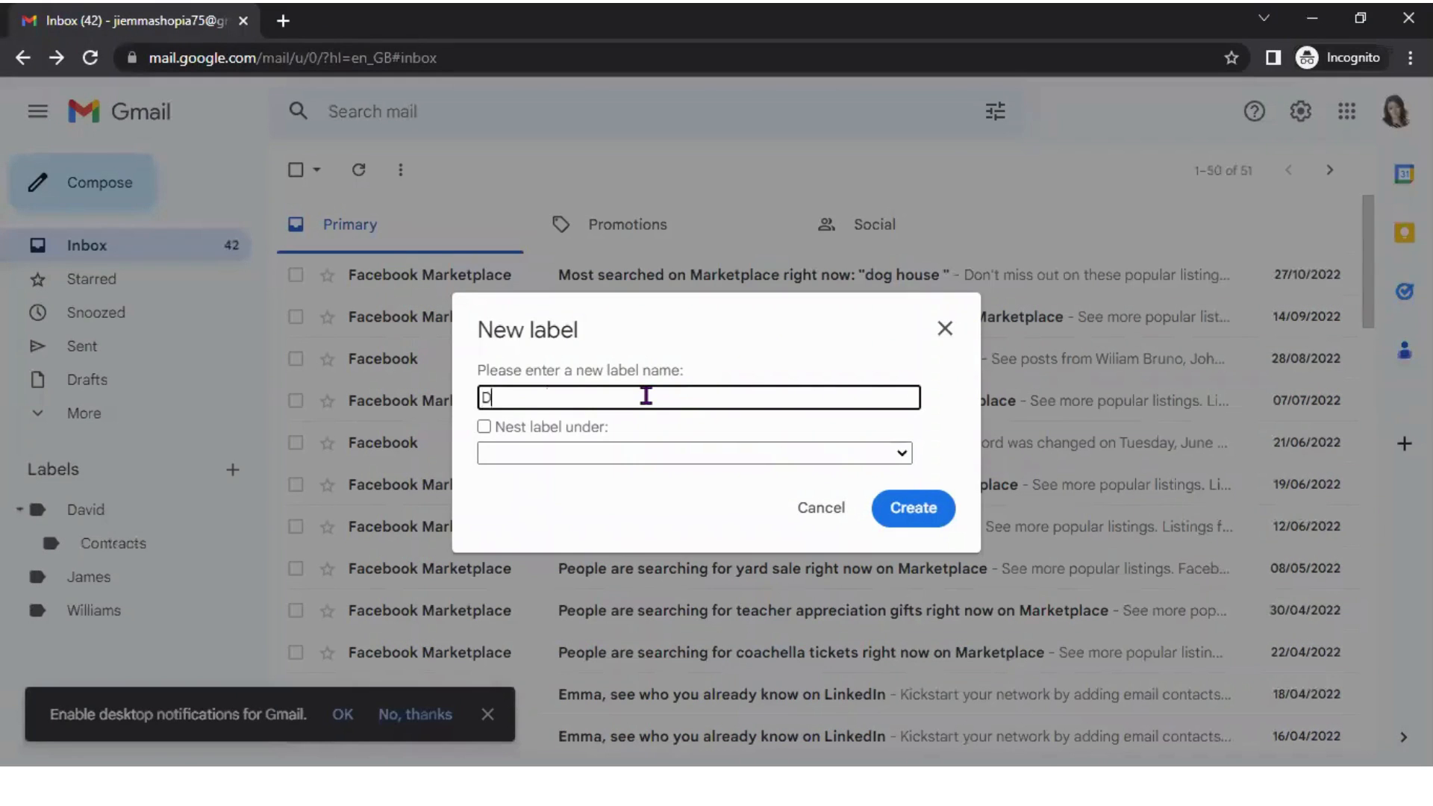
{"action": "type", "text": "ocSign"}
{"action": "left_click", "coordinate": [633, 453]}
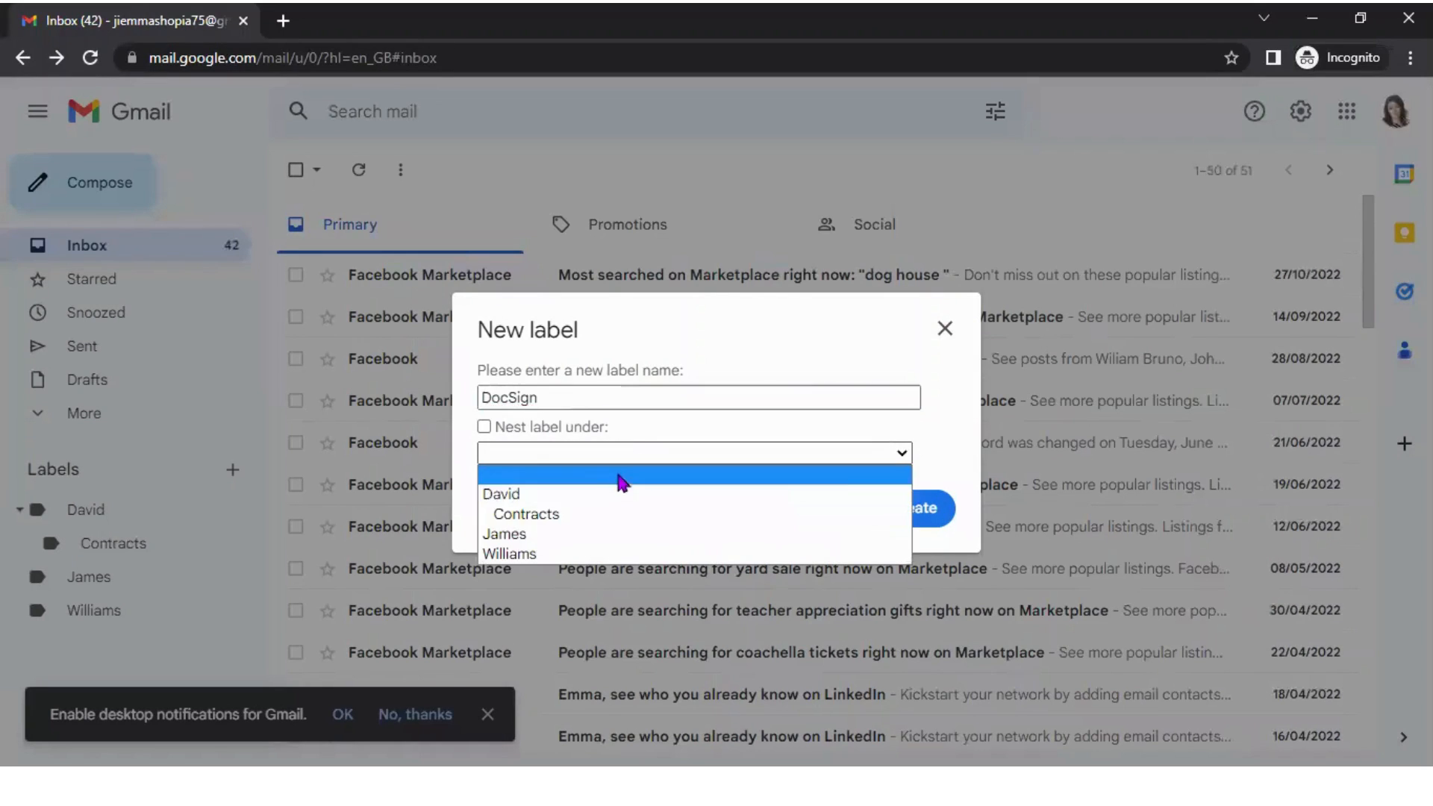
{"action": "left_click", "coordinate": [599, 496]}
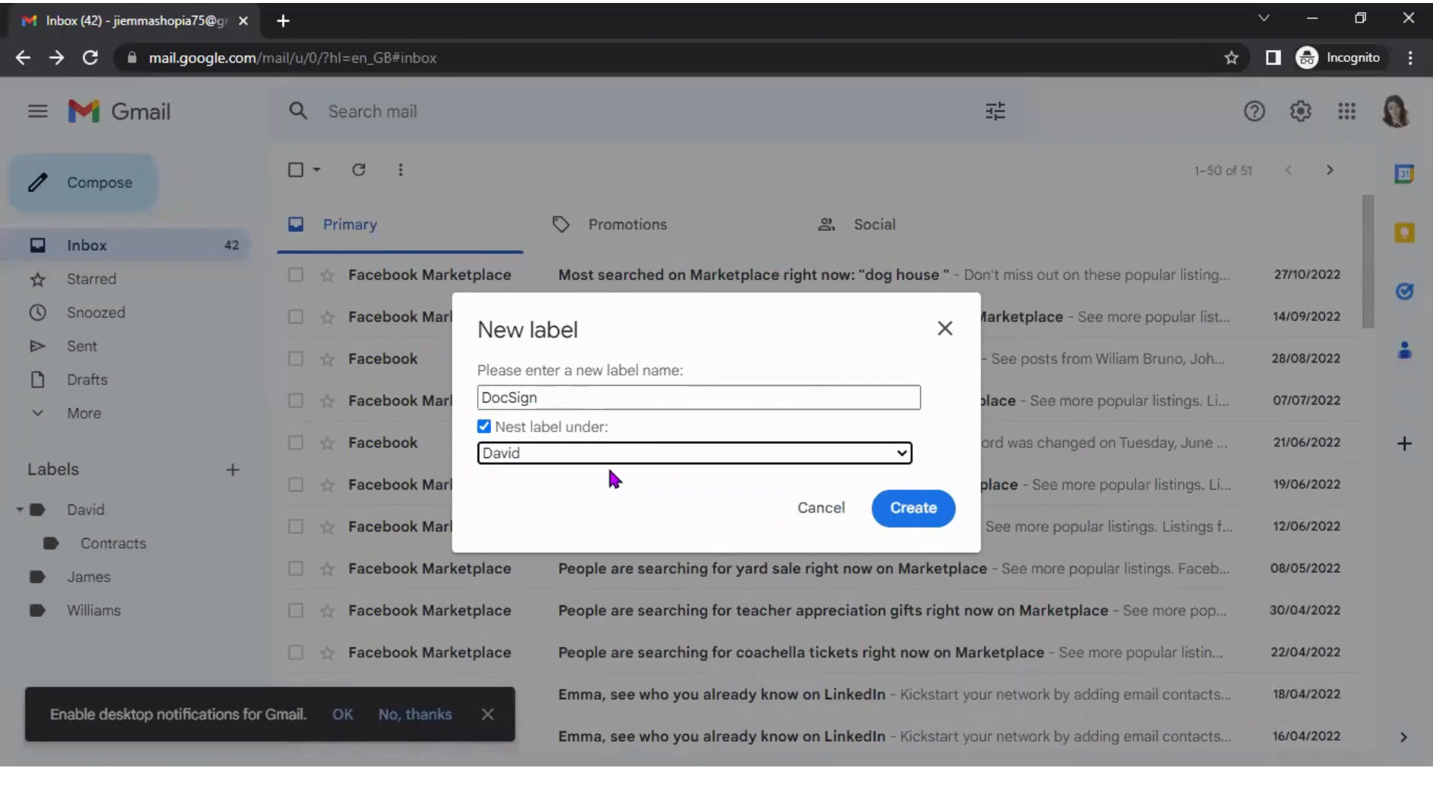
{"action": "left_click", "coordinate": [921, 510]}
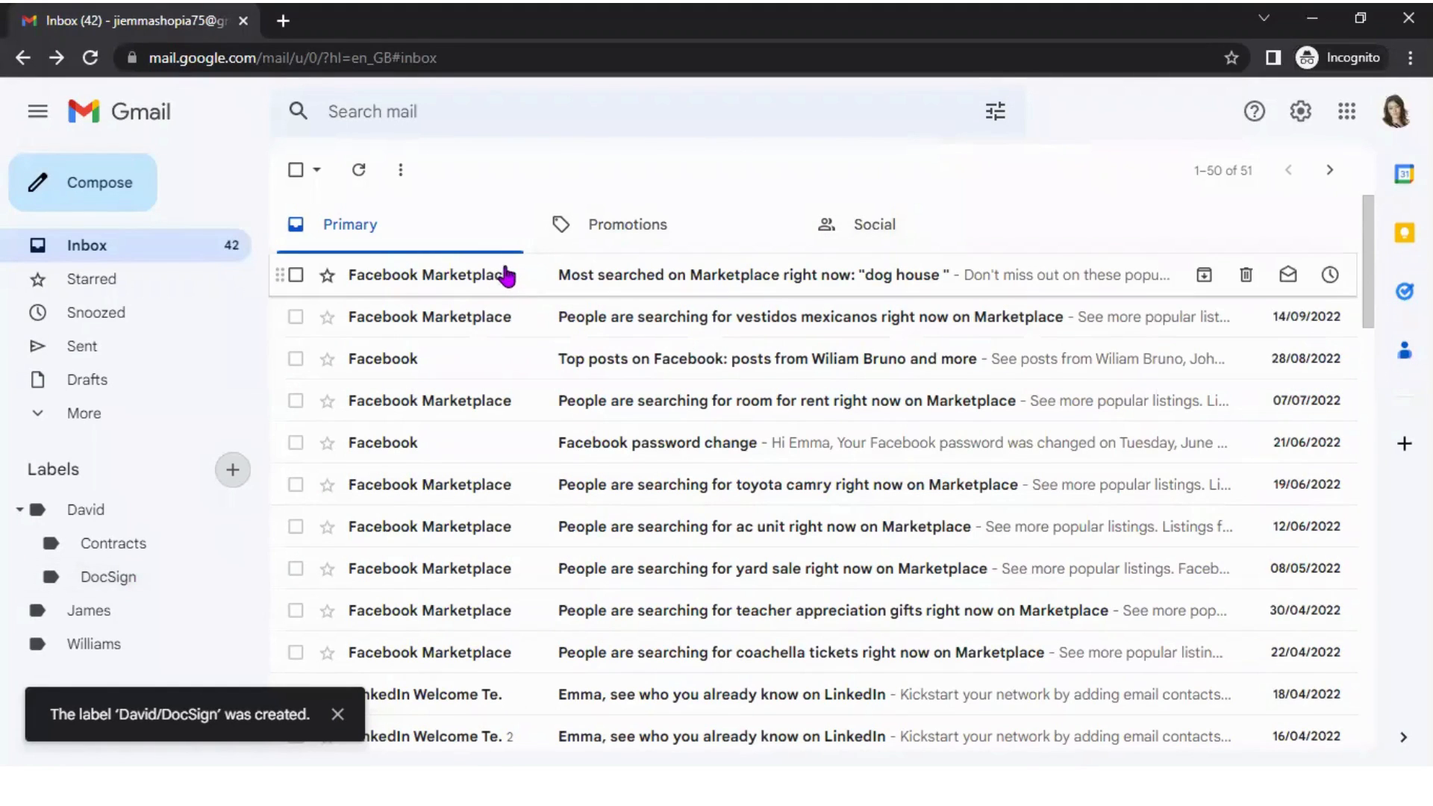
Move the "dog house" Marketplace email into the Contracts sublabel and apply the same sublabel to the "vestidos mexicanos" email
{"action": "left_click_drag", "start_coordinate": [520, 285], "coordinate": [159, 538]}
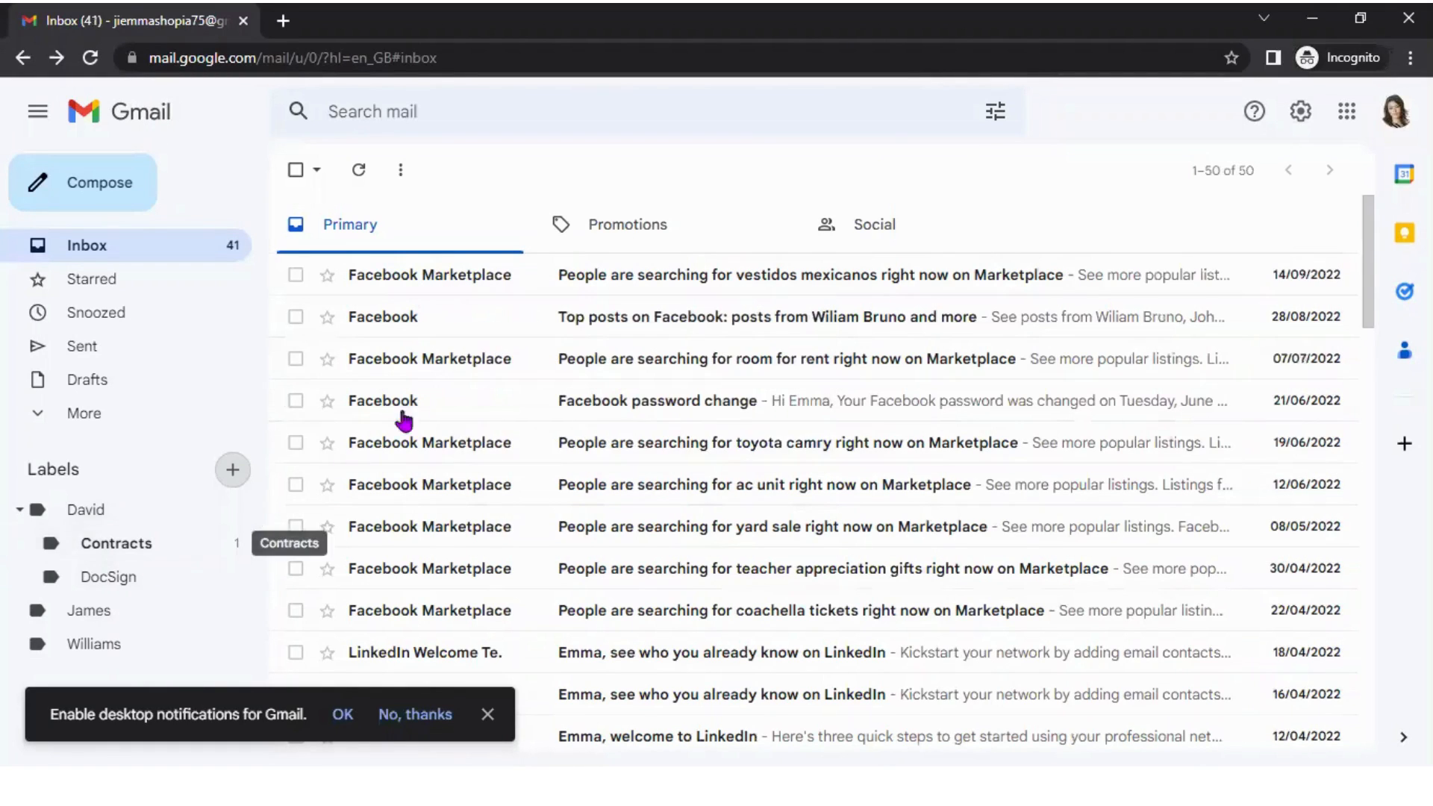
{"action": "left_click", "coordinate": [295, 276]}
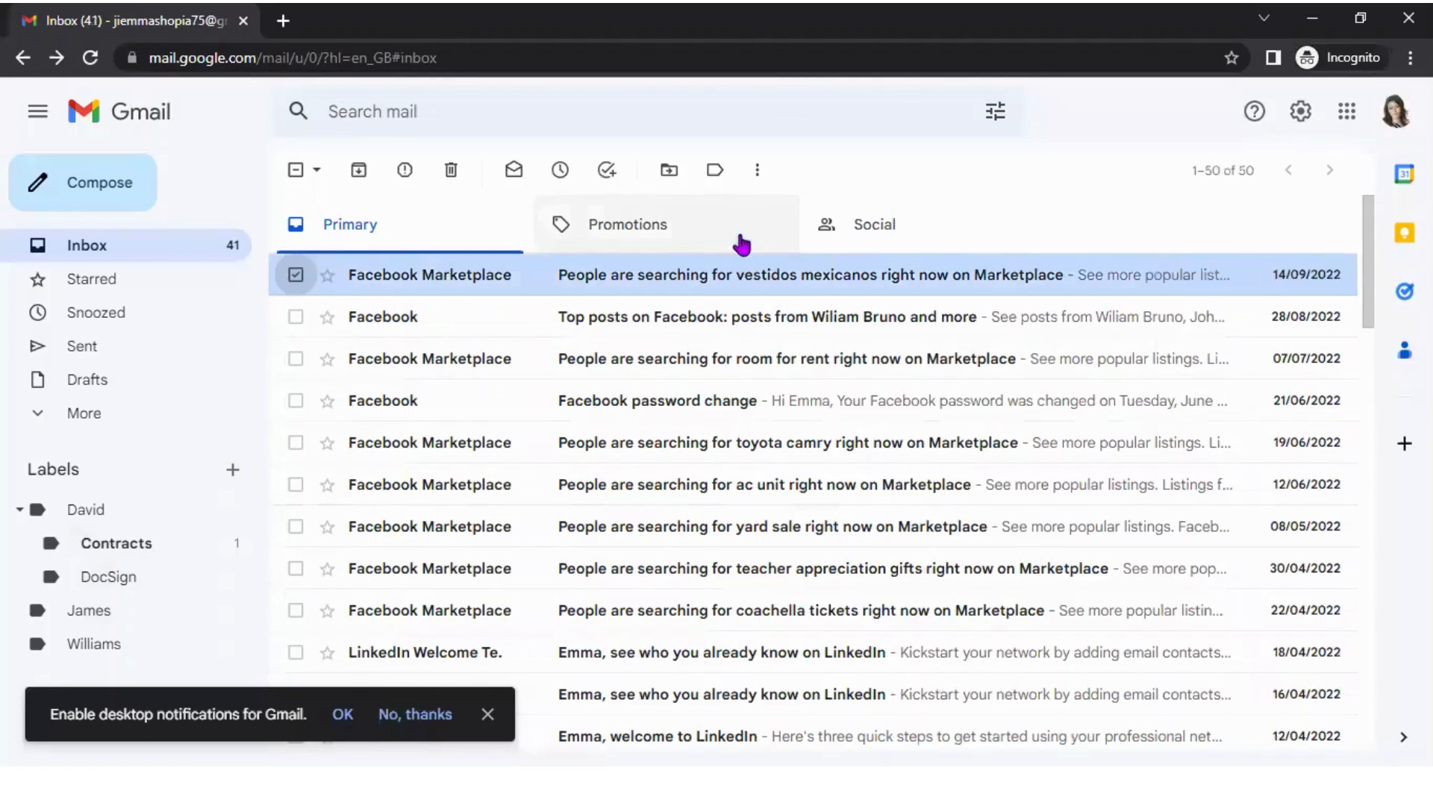
{"action": "left_click", "coordinate": [716, 172]}
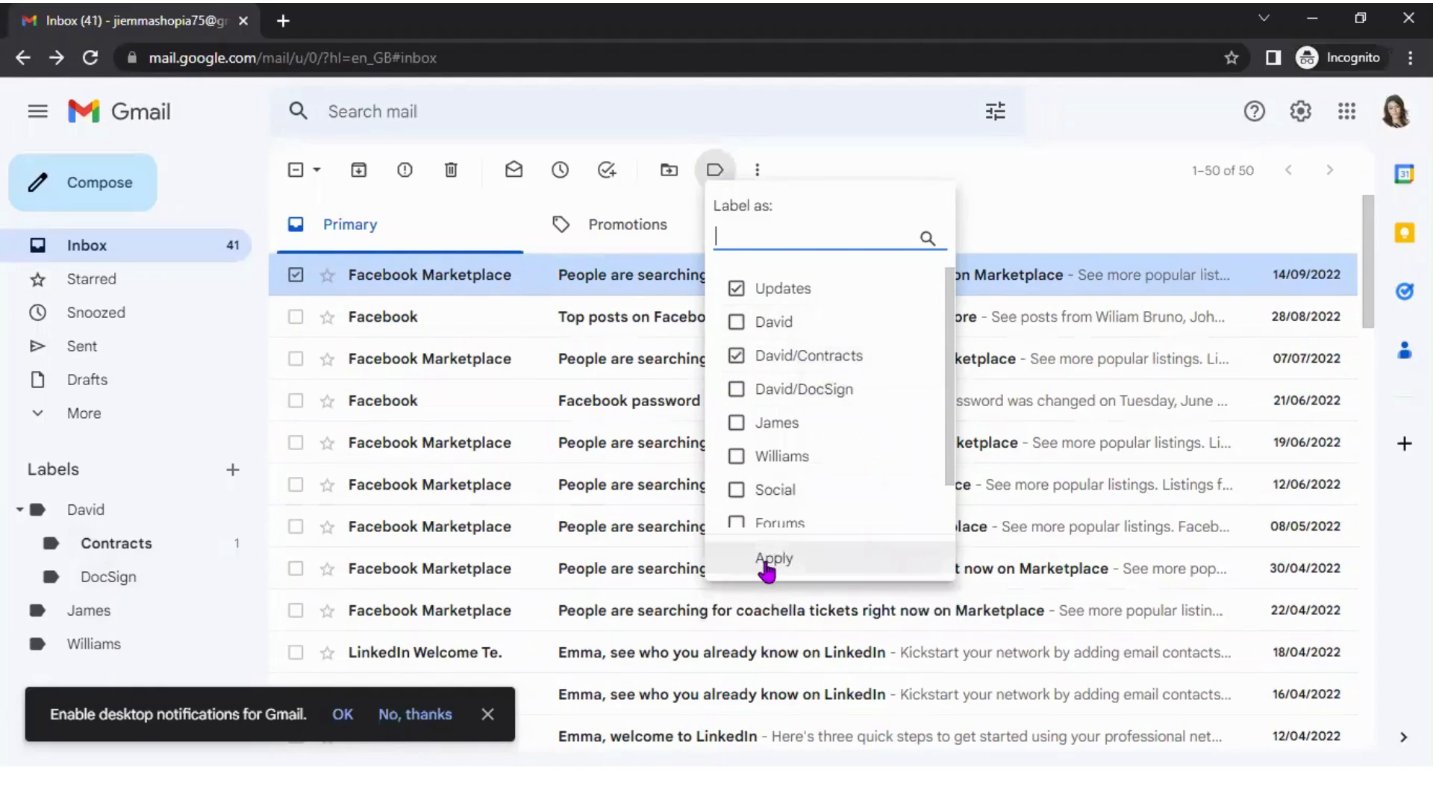
{"action": "left_click", "coordinate": [754, 566]}
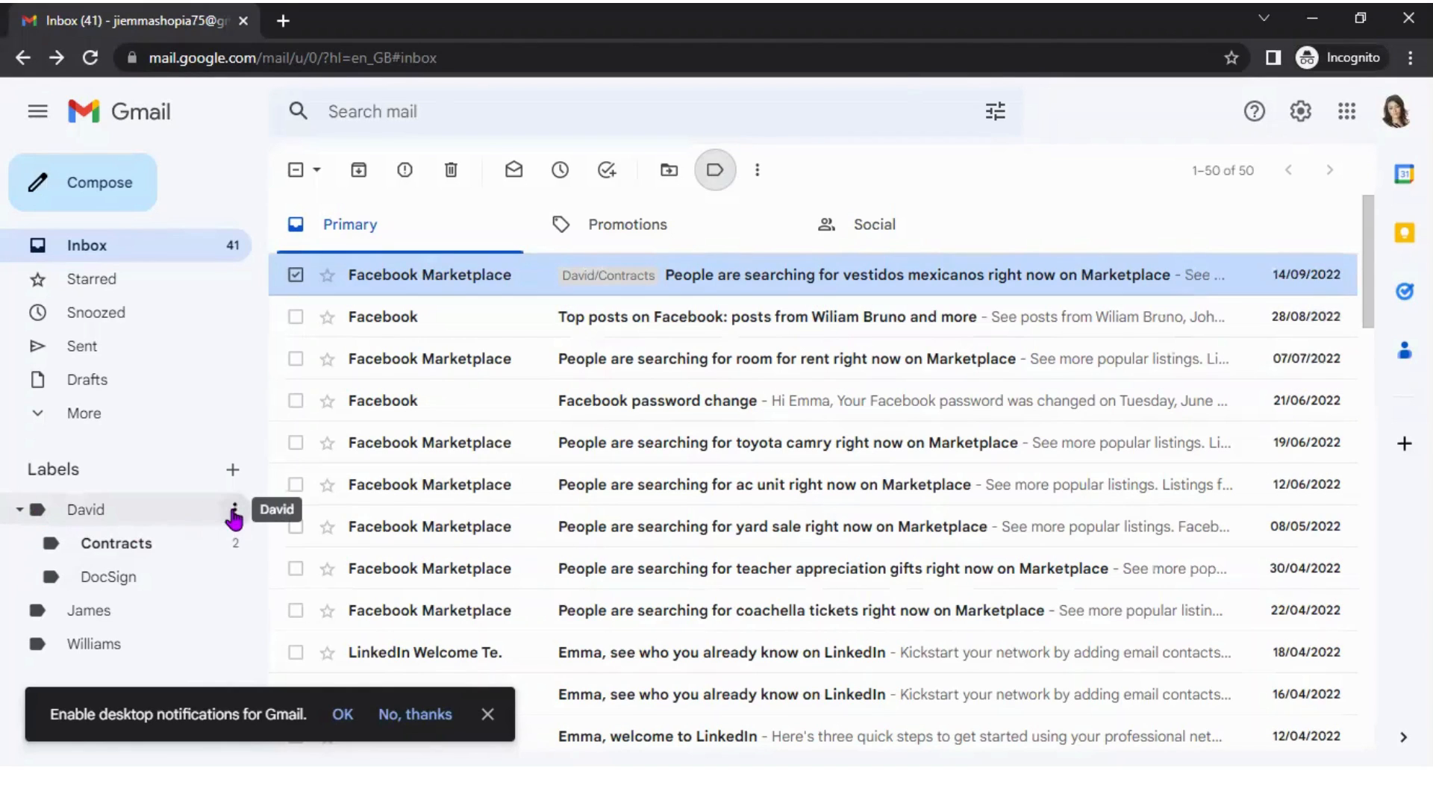
Set the colour of the parent label of Contracts to green for that label only, excluding its sublabels
{"action": "left_click", "coordinate": [235, 513]}
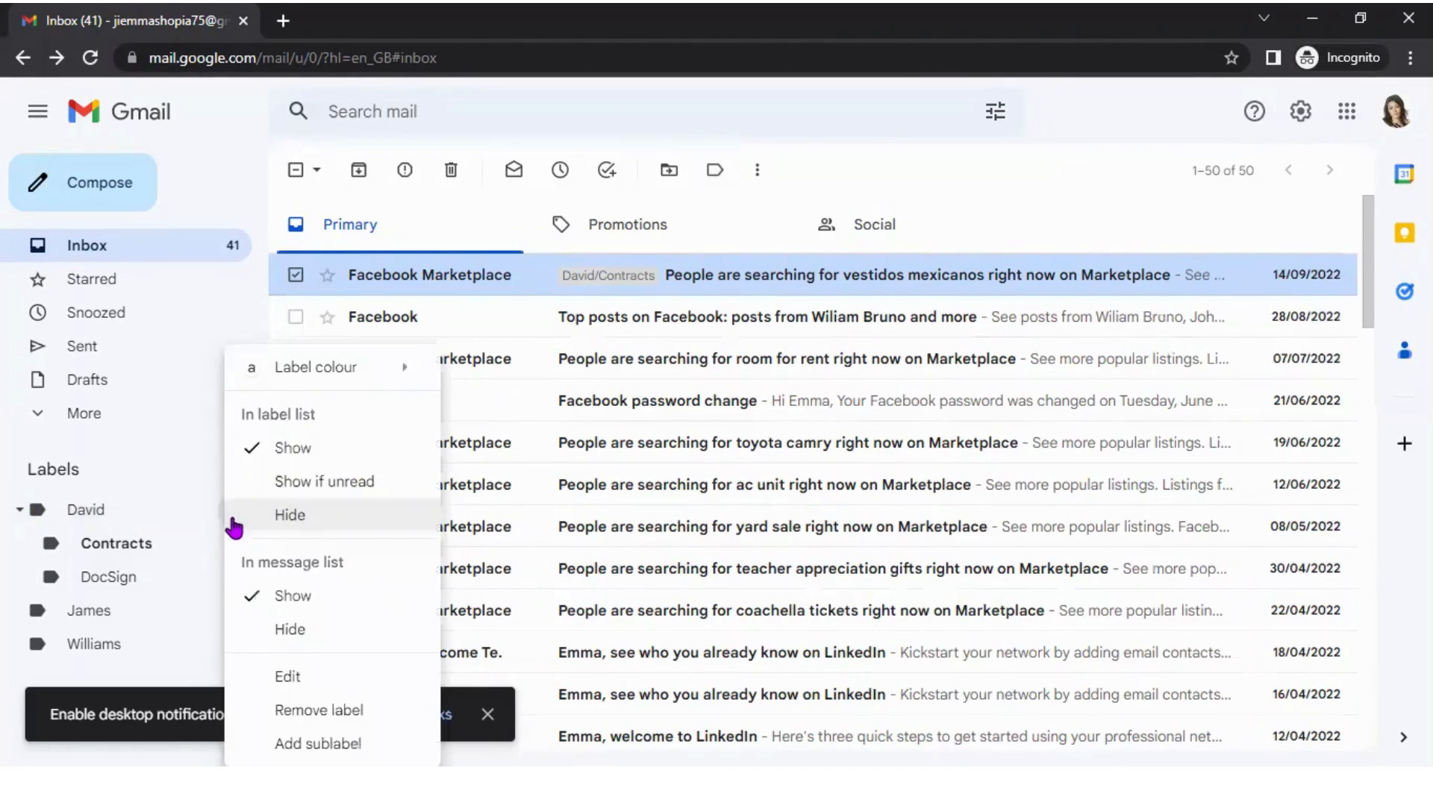
{"action": "mouse_move", "coordinate": [389, 371]}
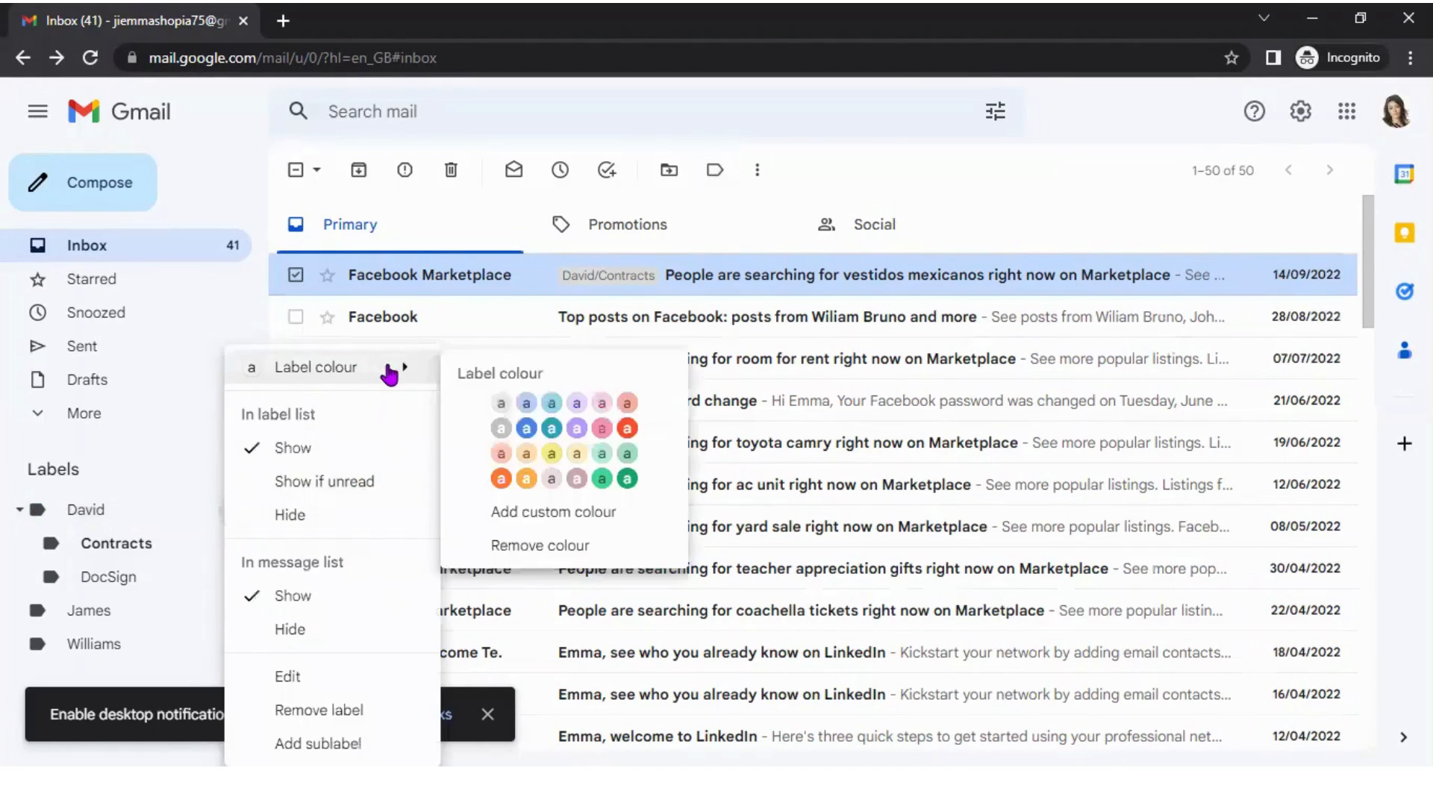
{"action": "left_click", "coordinate": [602, 475]}
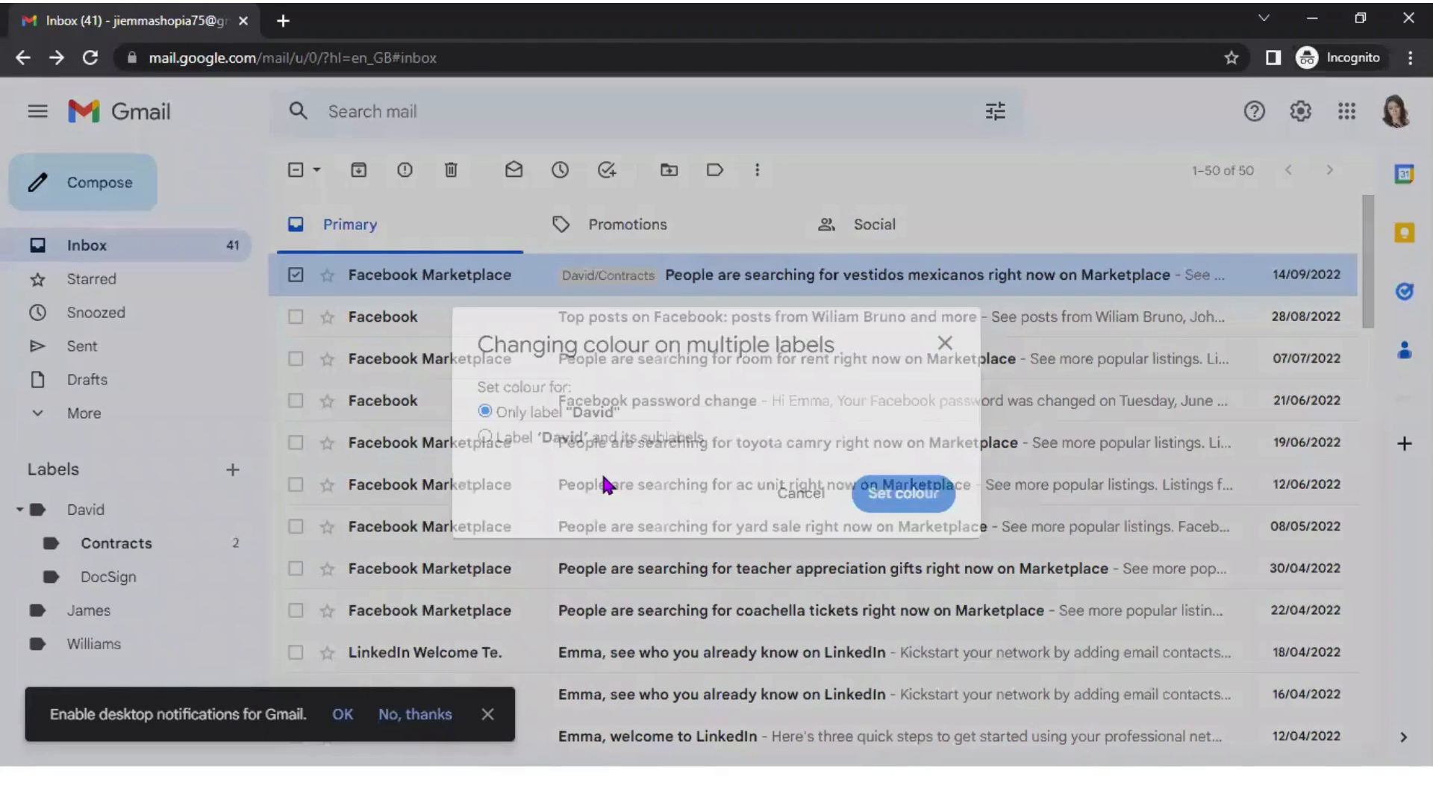
{"action": "left_click", "coordinate": [892, 508]}
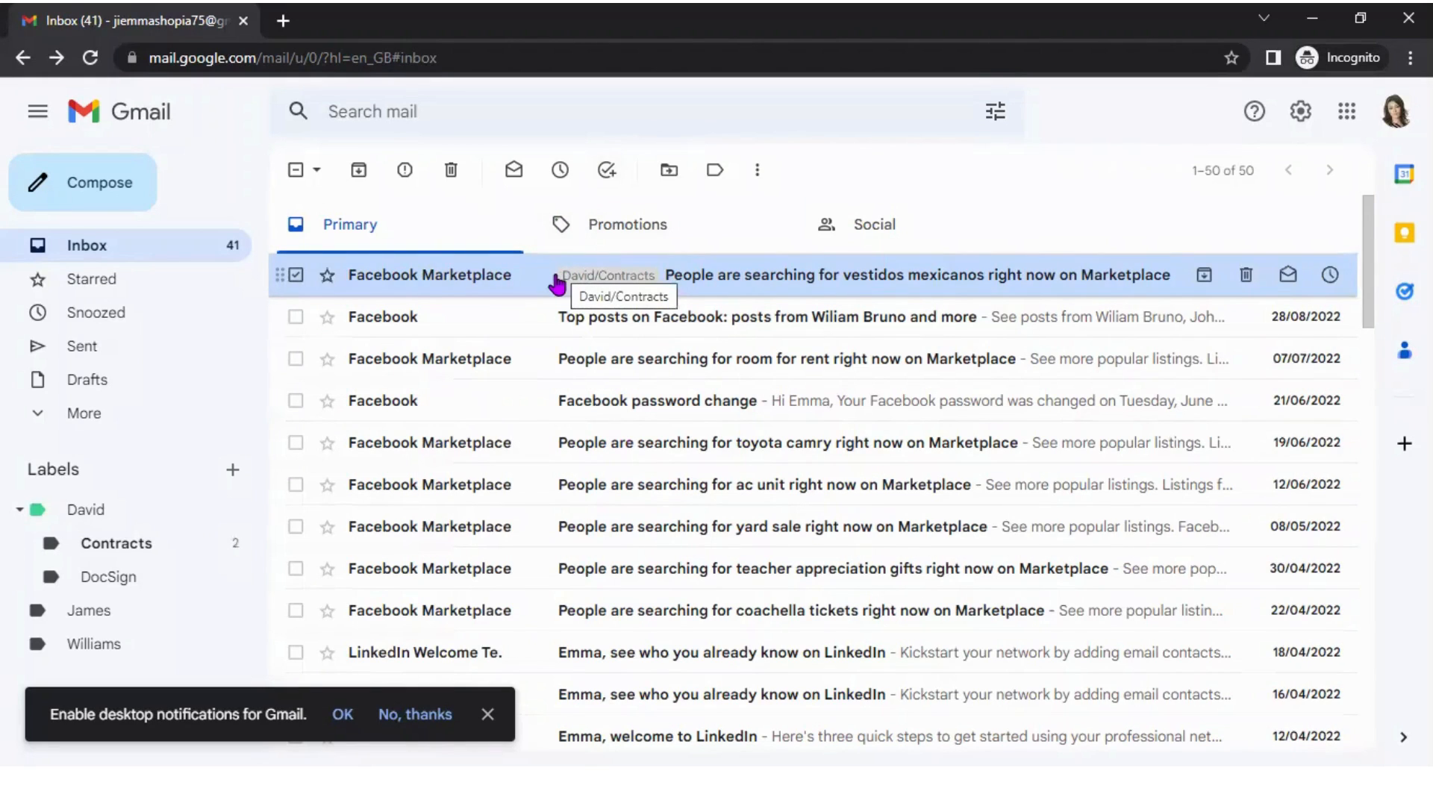
Snooze only the "Top posts on Facebook" email until 26 Jan 2023, with the hour set to 10
{"action": "left_click", "coordinate": [296, 320]}
{"action": "left_click", "coordinate": [296, 274]}
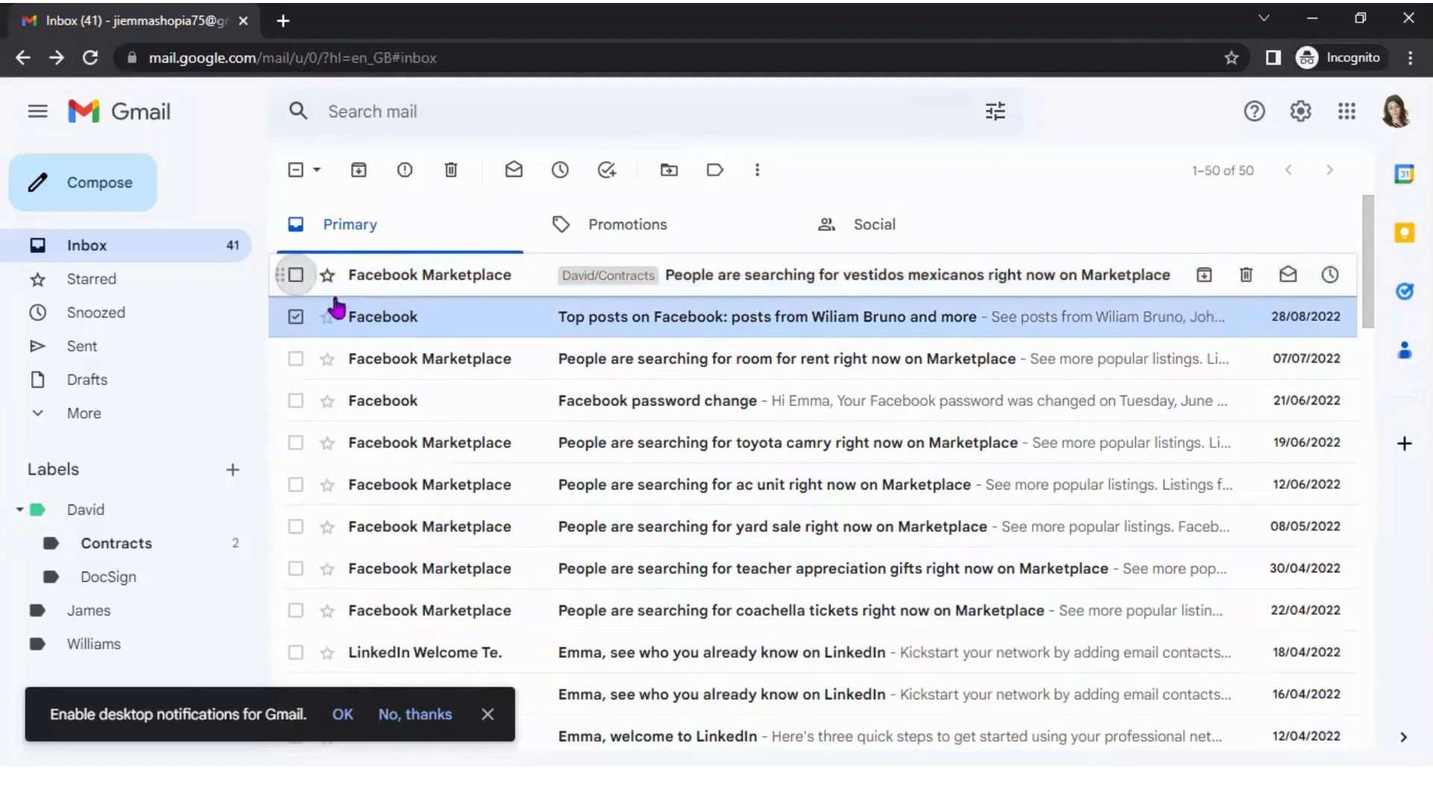
{"action": "left_click", "coordinate": [561, 174]}
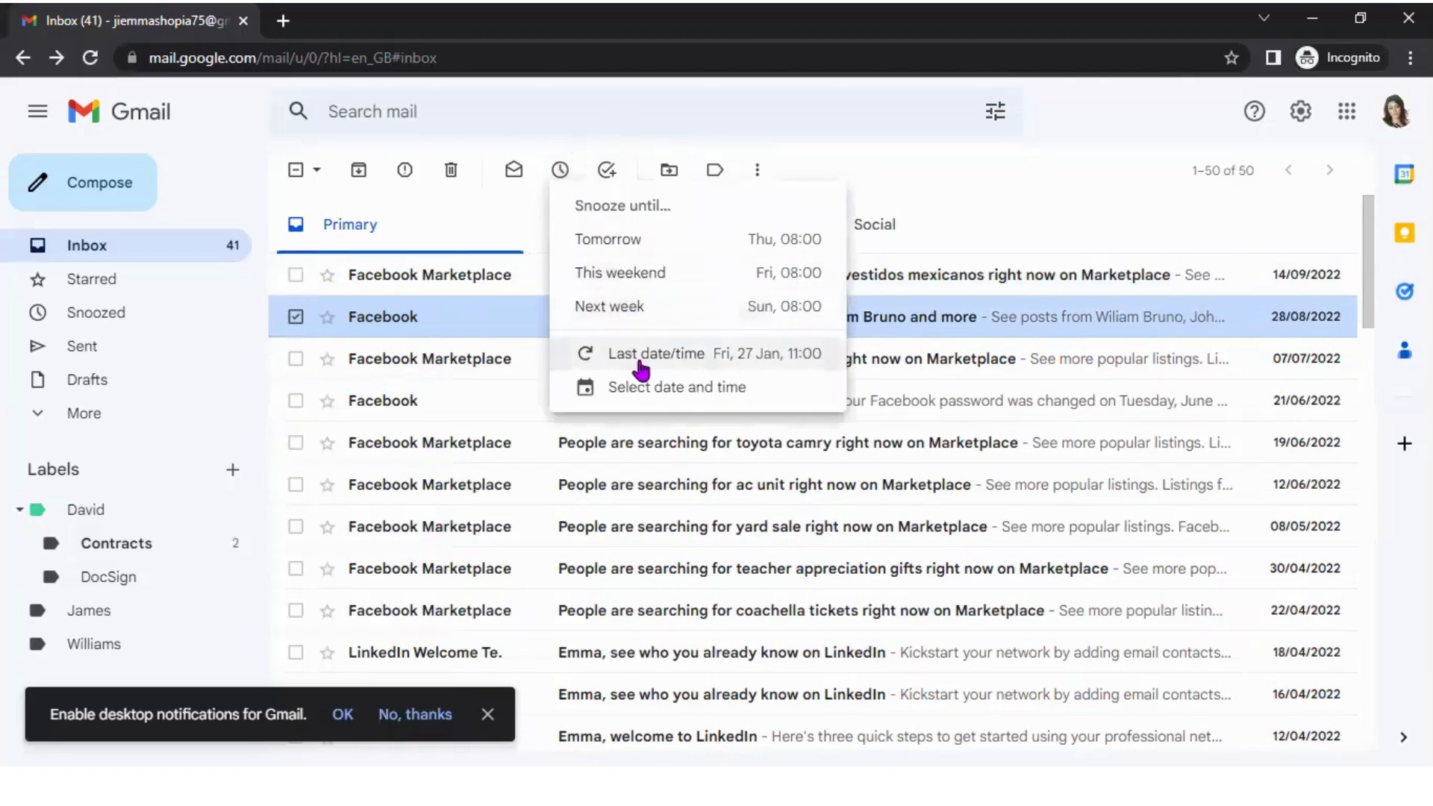
{"action": "left_click", "coordinate": [655, 390]}
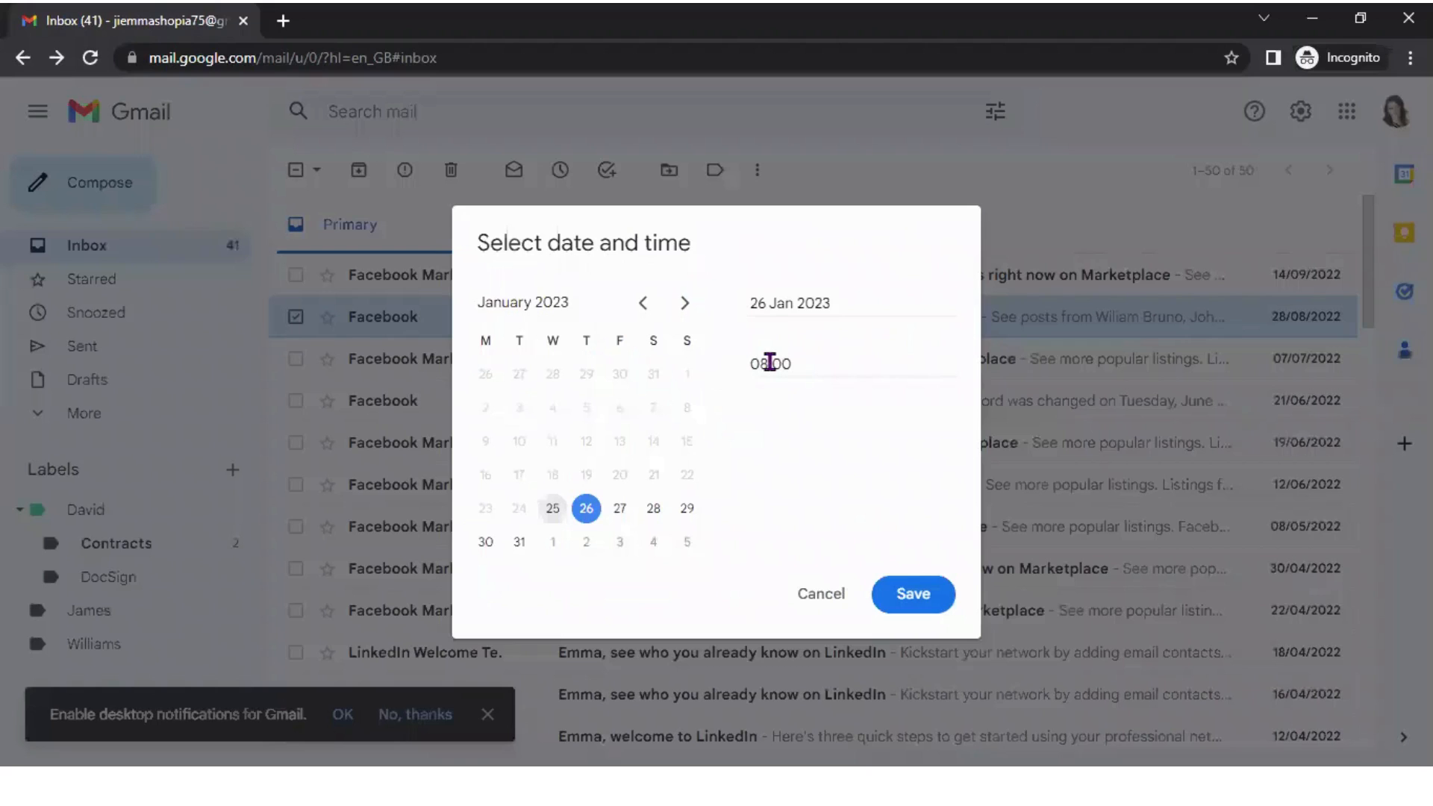
{"action": "left_click", "coordinate": [769, 364]}
{"action": "key", "text": "BackSpace"}
{"action": "key", "text": "BackSpace"}
{"action": "type", "text": "10"}
{"action": "left_click", "coordinate": [925, 604]}
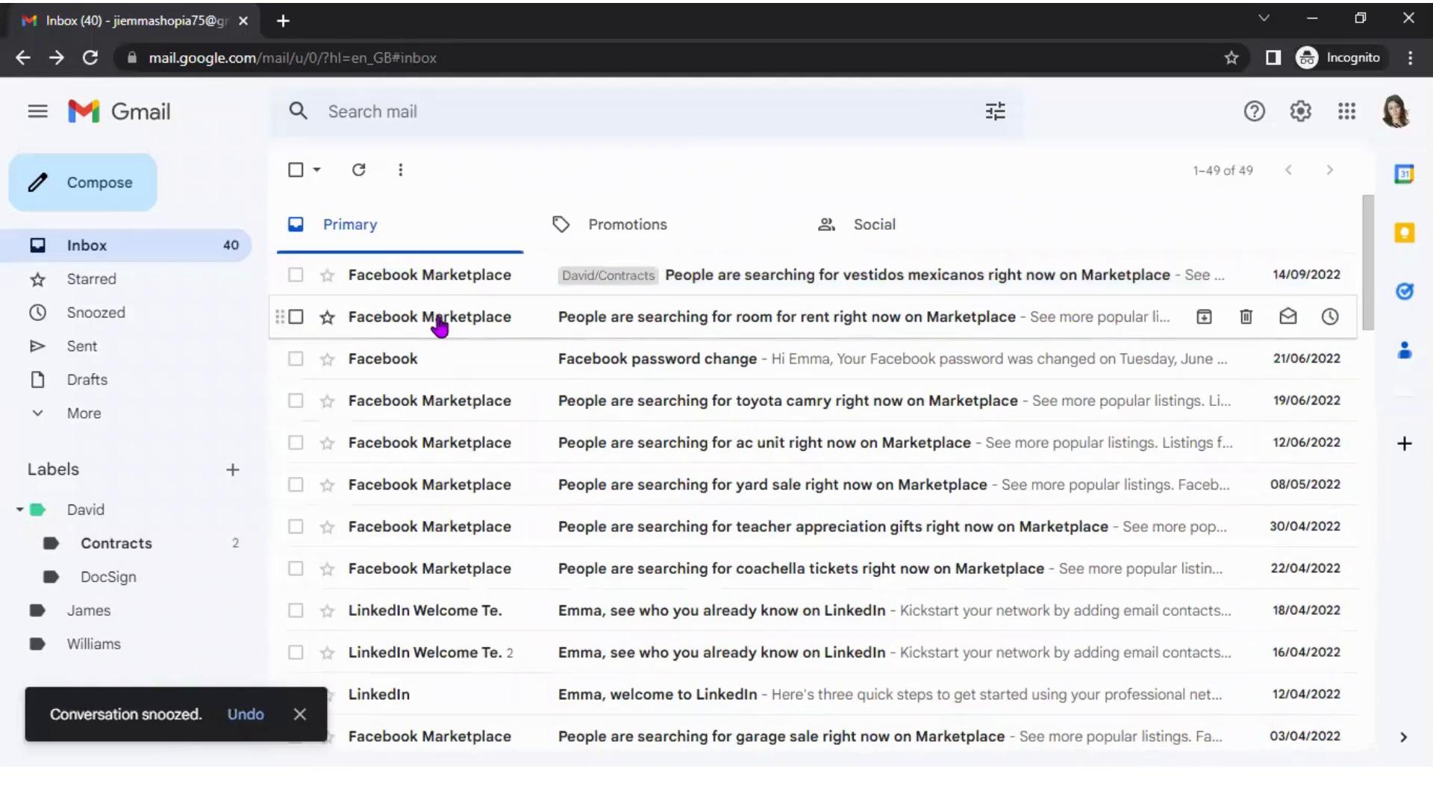
{"action": "mouse_move", "coordinate": [440, 326]}
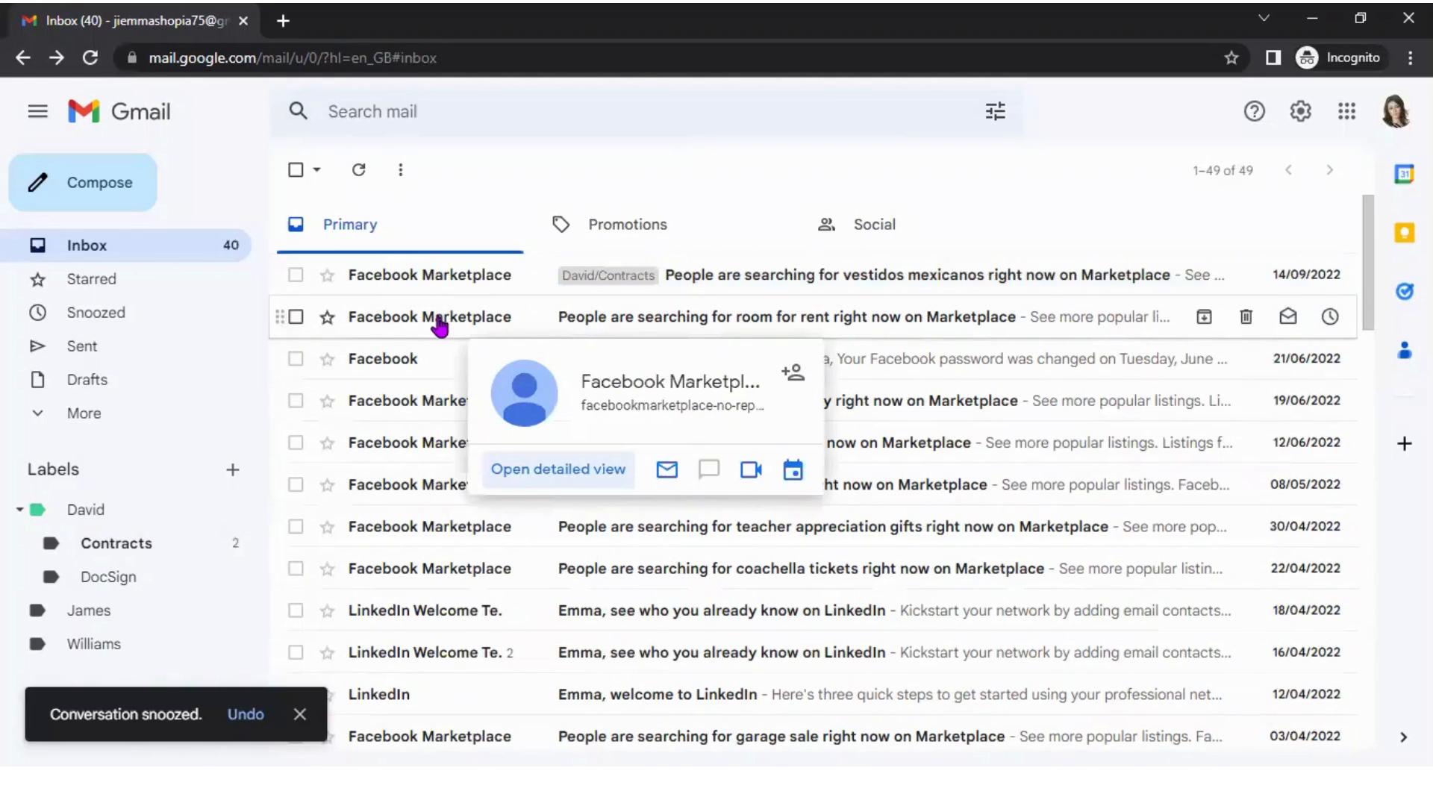